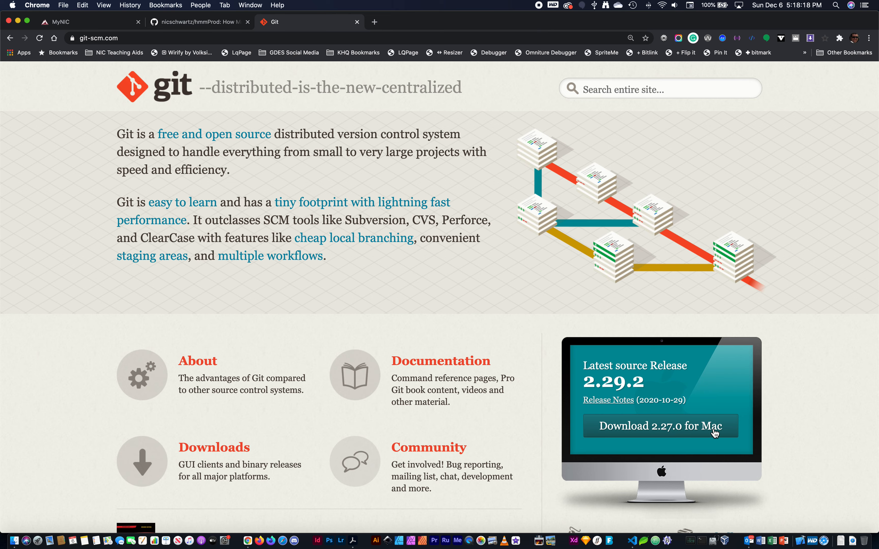
Step: Open the macOS download options for Git and follow the Binary installer's link to its project page
{"action": "left_click", "coordinate": [679, 430]}
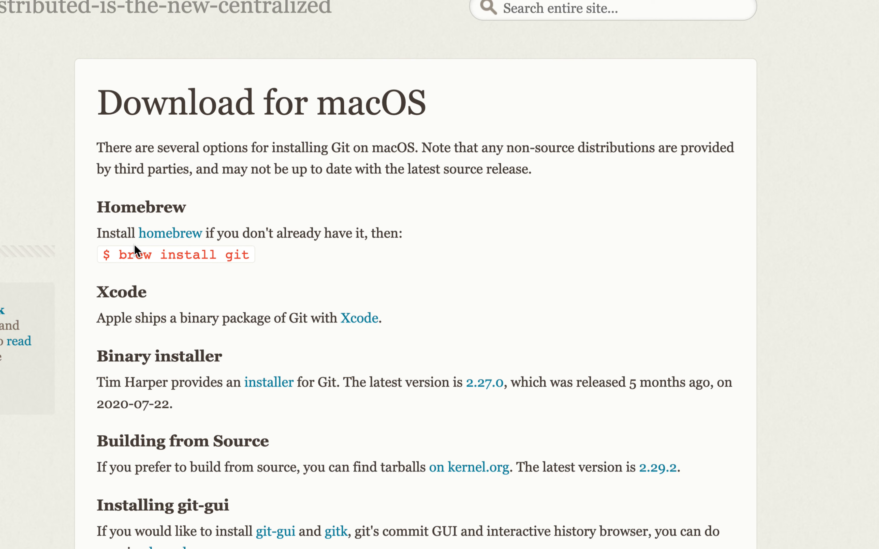
{"action": "scroll", "coordinate": [296, 267], "scroll_direction": "down", "scroll_amount": 3}
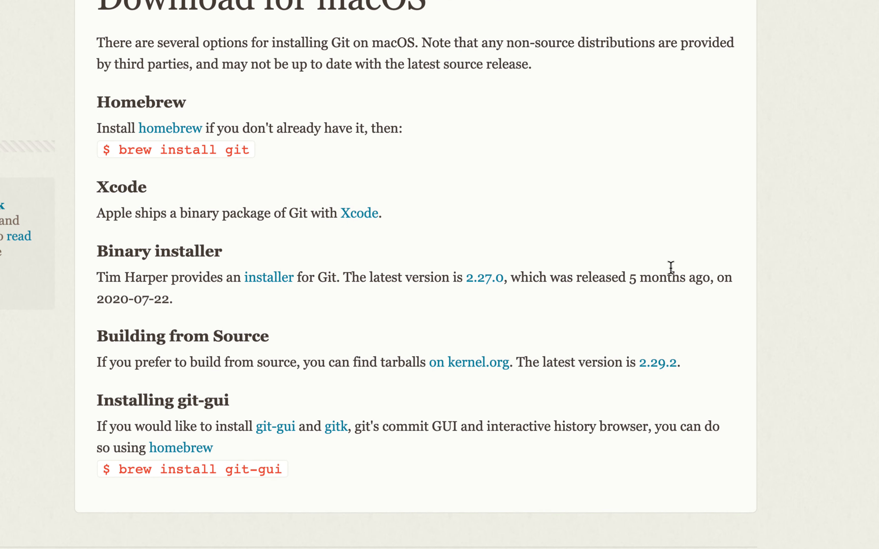
{"action": "left_click_drag", "start_coordinate": [162, 301], "coordinate": [98, 260]}
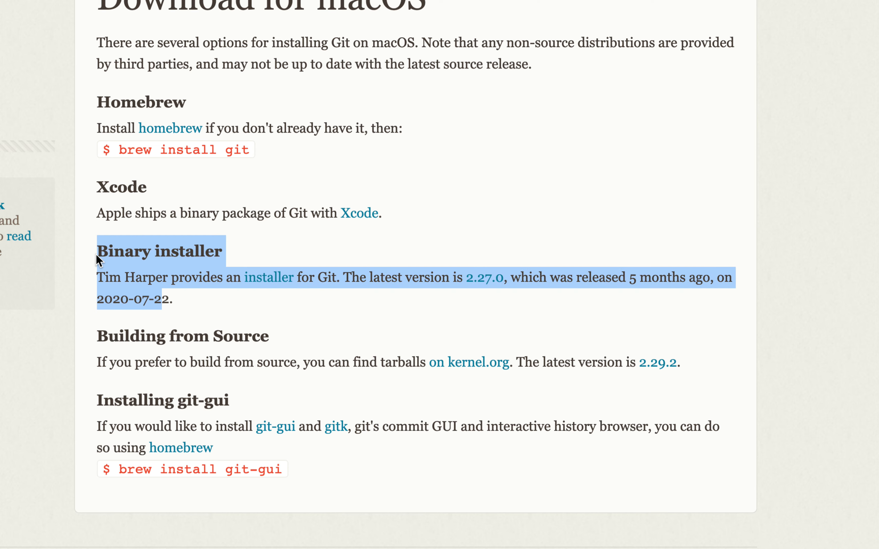
{"action": "left_click", "coordinate": [184, 301]}
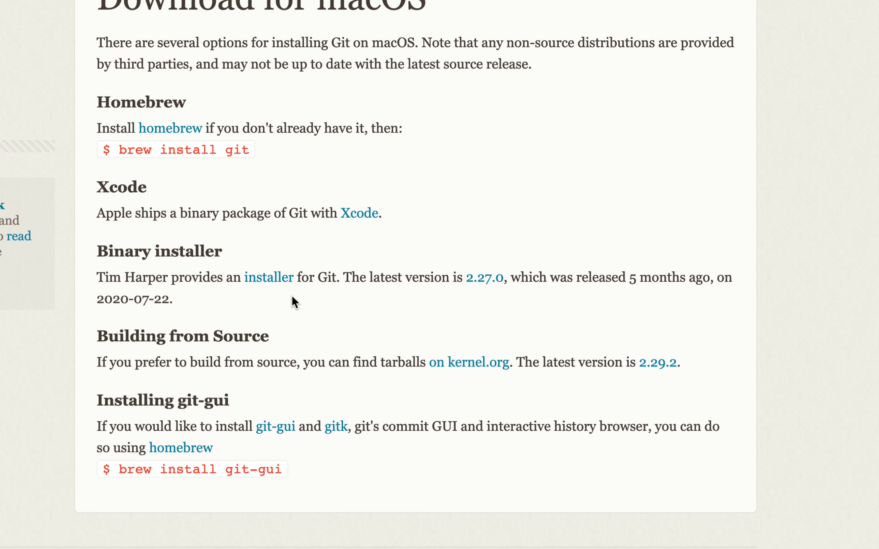
{"action": "left_click_drag", "start_coordinate": [180, 305], "coordinate": [101, 254]}
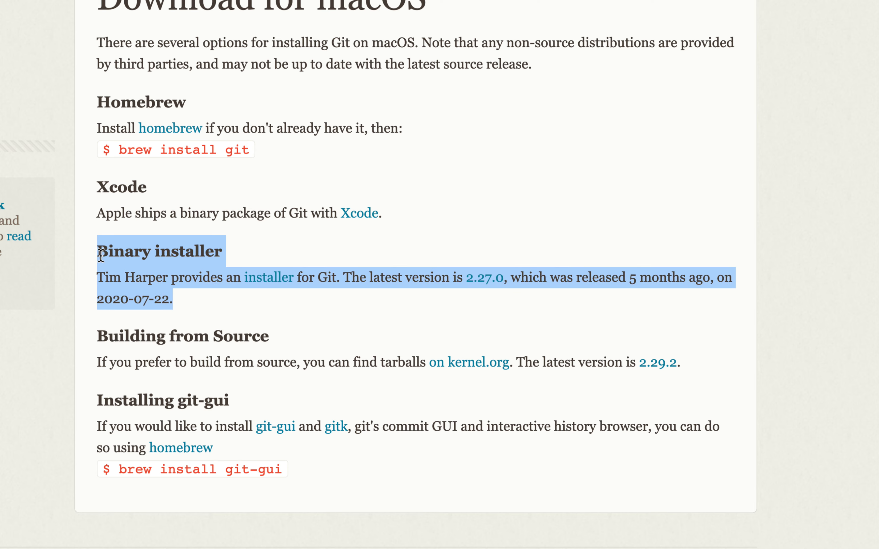
{"action": "scroll", "coordinate": [73, 257], "scroll_direction": "up", "scroll_amount": 3}
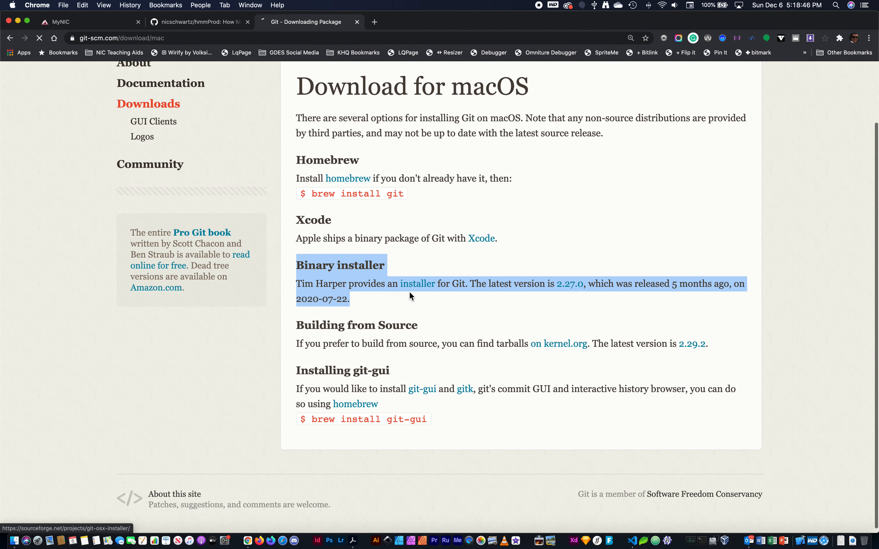
{"action": "left_click", "coordinate": [416, 287]}
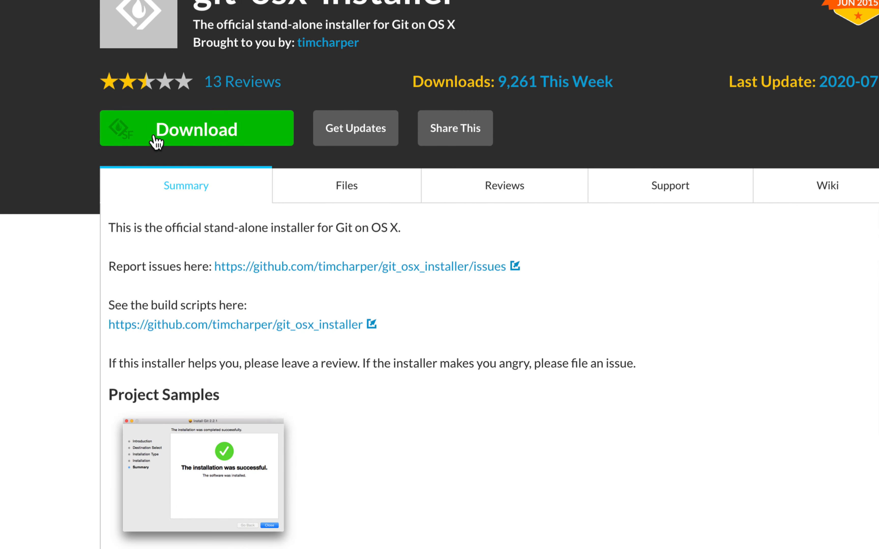
Step: Download git-2.15.0-intel-universal-mavericks.dmg from the git-osx-installer page and save it to the Desktop
{"action": "left_click_drag", "start_coordinate": [109, 226], "coordinate": [396, 218]}
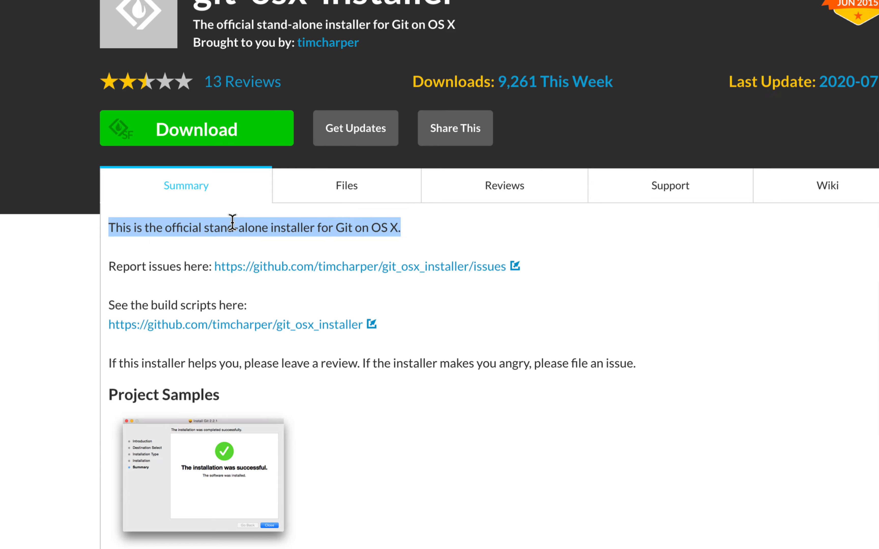
{"action": "left_click", "coordinate": [193, 135]}
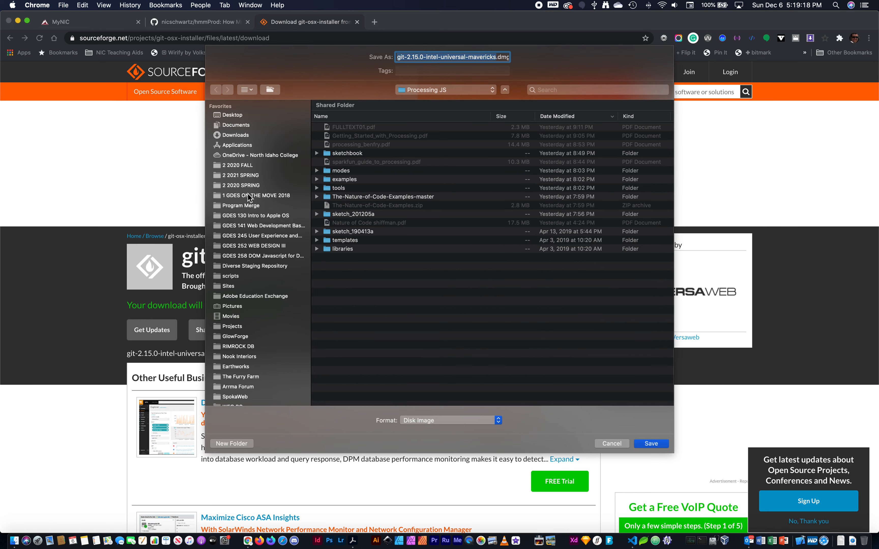
{"action": "key", "text": "super+d"}
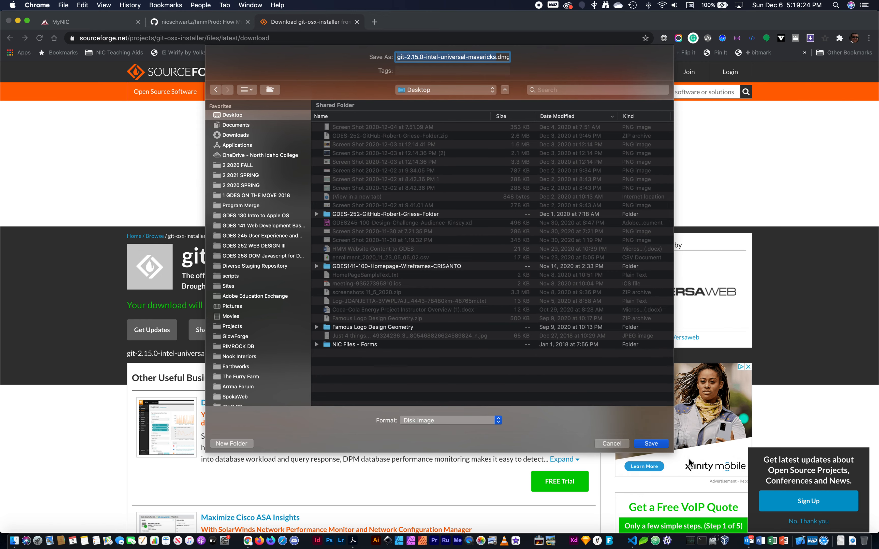
{"action": "left_click", "coordinate": [650, 444]}
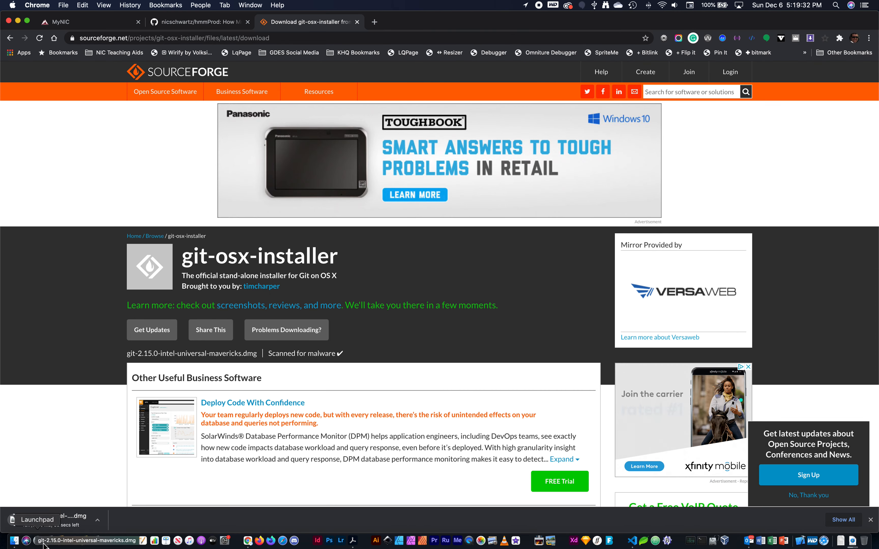
Step: Show the downloading Git disk image in its Finder folder and select it there
{"action": "left_click", "coordinate": [98, 520]}
{"action": "left_click", "coordinate": [124, 511]}
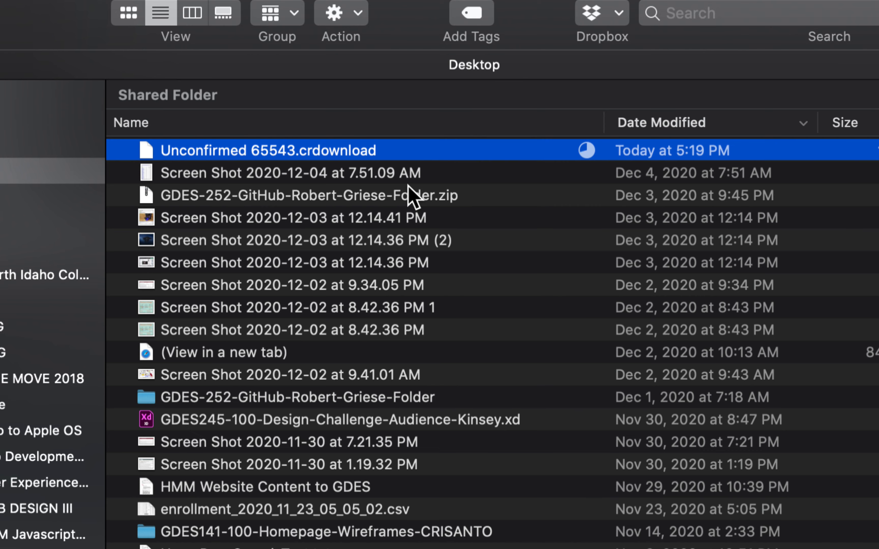
{"action": "key", "text": "e"}
{"action": "left_click", "coordinate": [408, 186]}
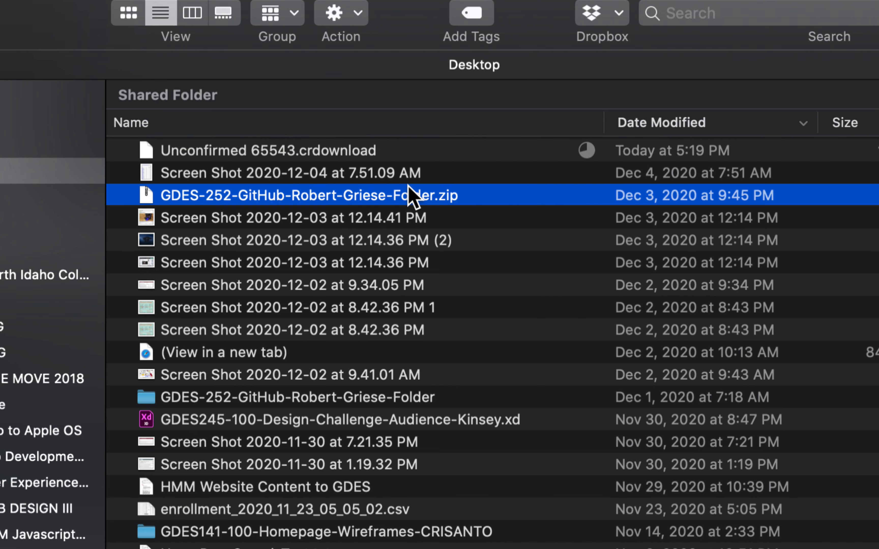
{"action": "left_click", "coordinate": [360, 146]}
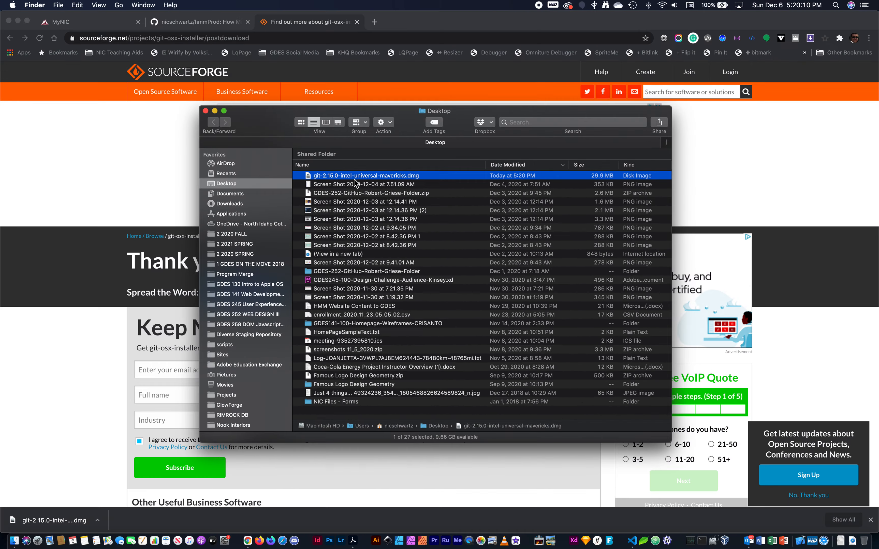
Step: Open git-2.15.0-intel-universal-mavericks.dmg and try to launch git-2.15.0-intel-universal-mavericks.pkg
{"action": "double_click", "coordinate": [349, 176]}
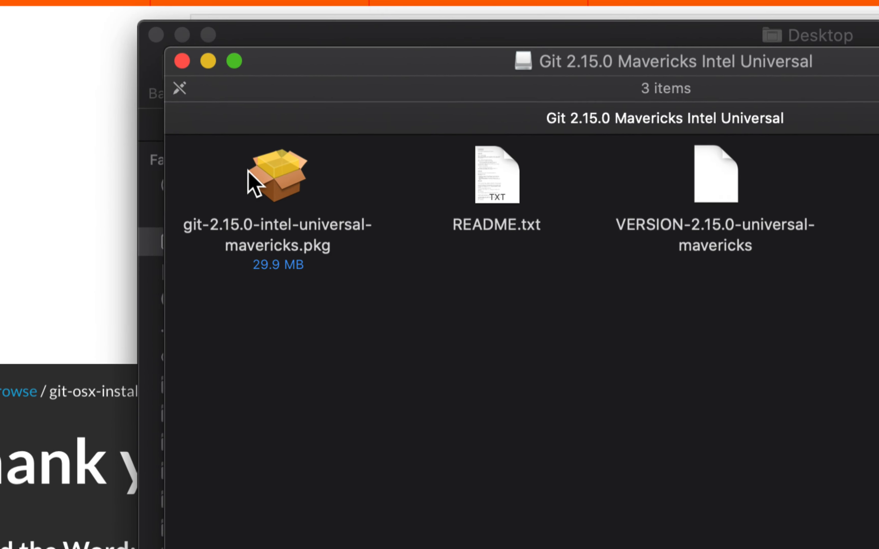
{"action": "double_click", "coordinate": [281, 171]}
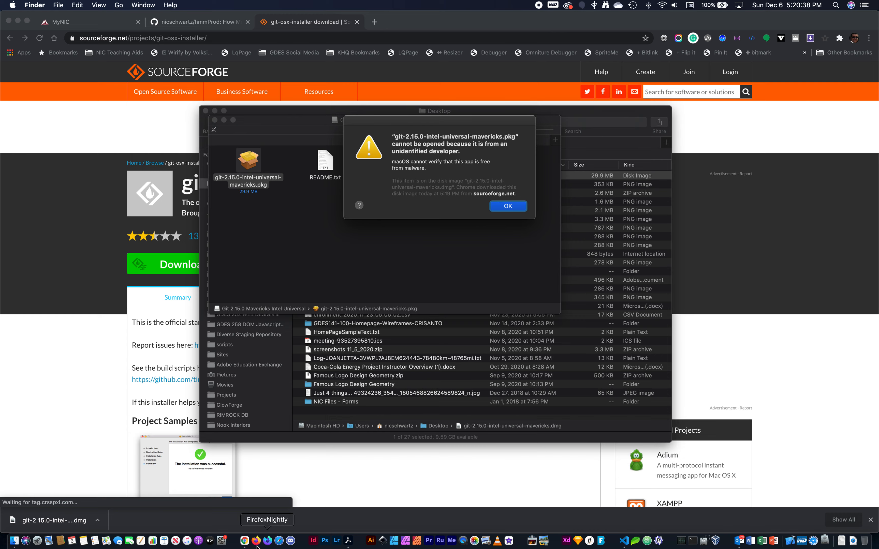
Step: Switch to System Preferences, move its window clear of the alert, and show the General settings of Security & Privacy
{"action": "left_click", "coordinate": [222, 541]}
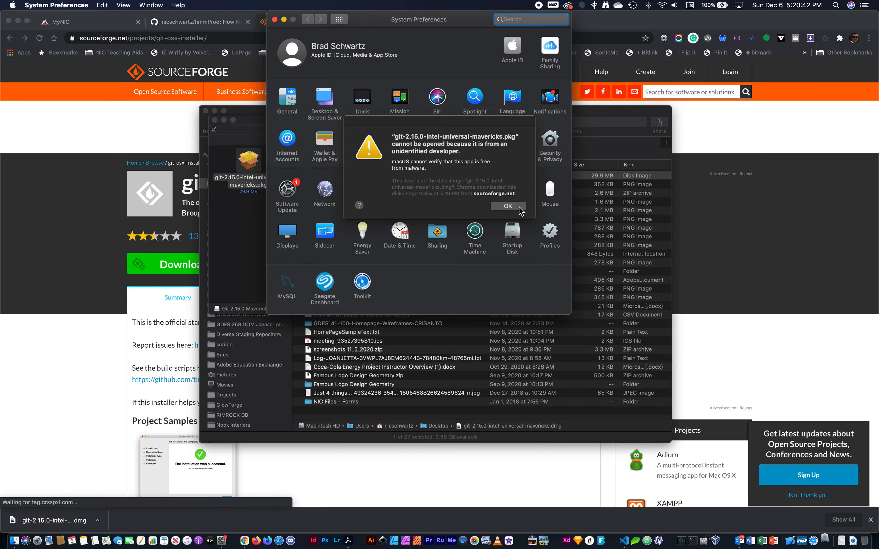
{"action": "left_click_drag", "start_coordinate": [463, 26], "coordinate": [371, 67]}
{"action": "left_click_drag", "start_coordinate": [463, 124], "coordinate": [639, 62]}
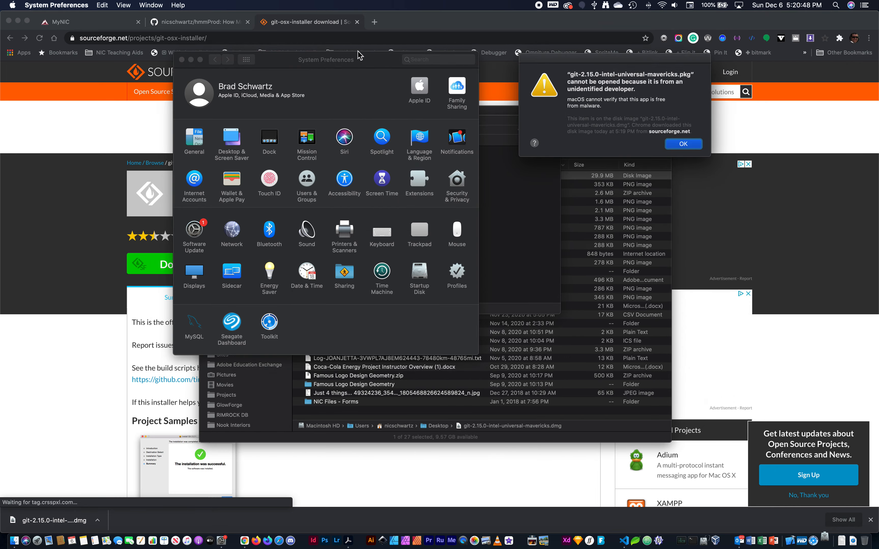
{"action": "left_click_drag", "start_coordinate": [359, 55], "coordinate": [380, 56]}
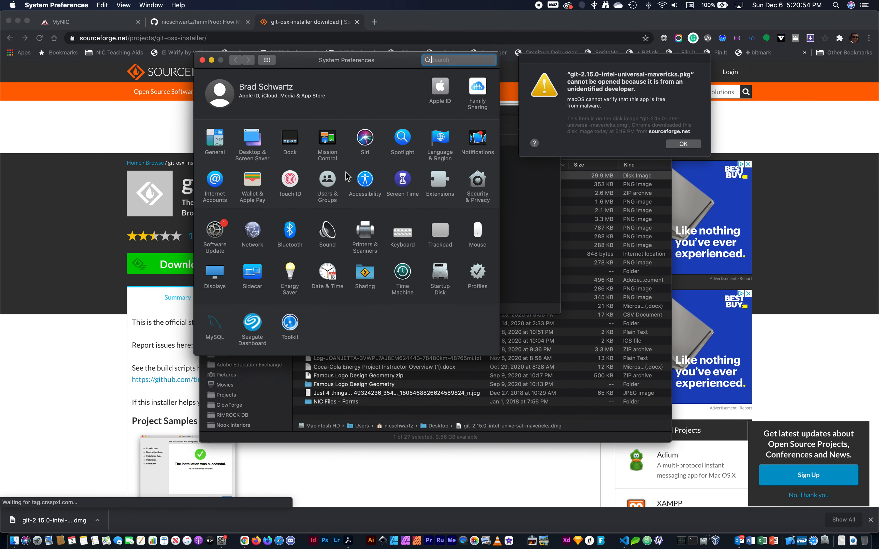
{"action": "left_click", "coordinate": [478, 181]}
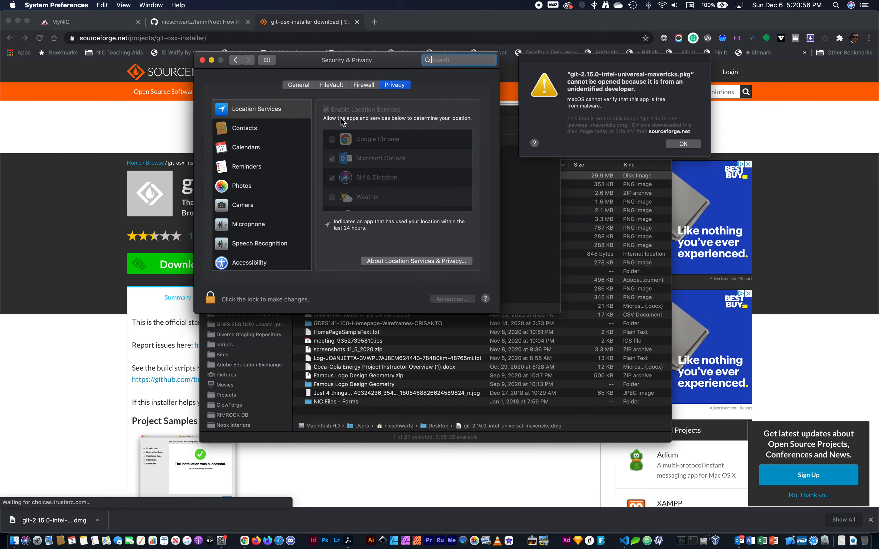
{"action": "left_click", "coordinate": [300, 85]}
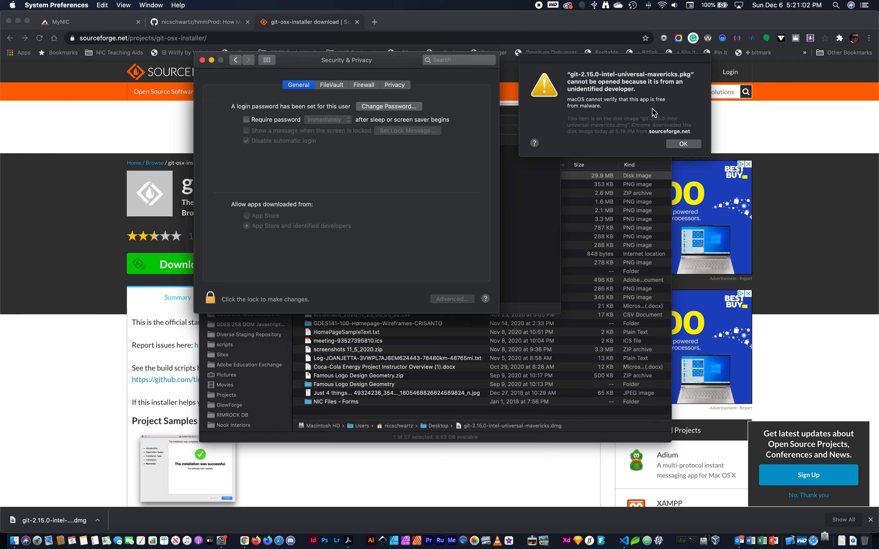
Step: Dismiss the unidentified developer alert and allow the blocked Git package to open anyway
{"action": "left_click", "coordinate": [683, 151]}
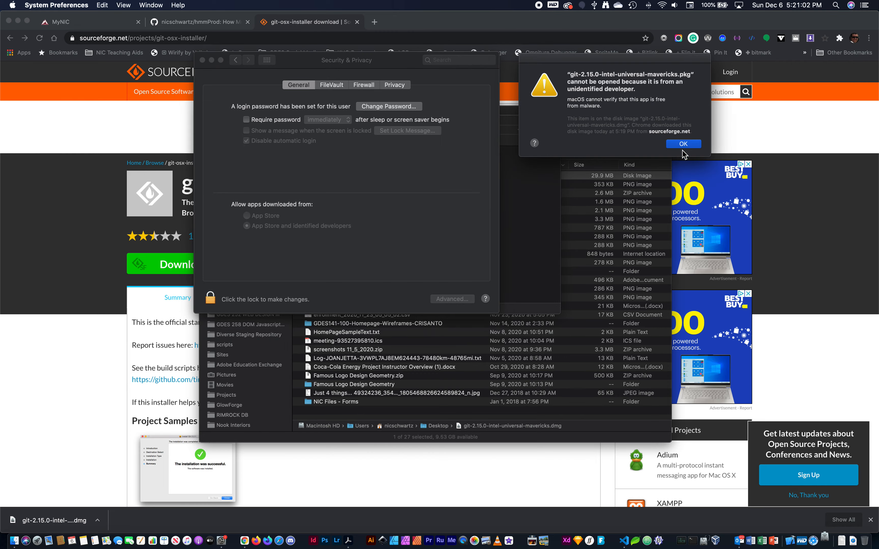
{"action": "left_click_drag", "start_coordinate": [613, 68], "coordinate": [476, 169]}
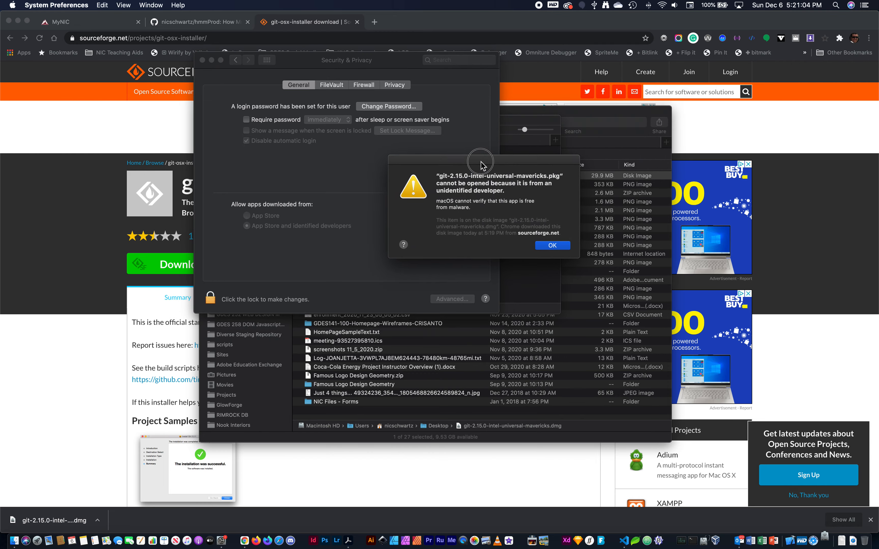
{"action": "left_click", "coordinate": [542, 246]}
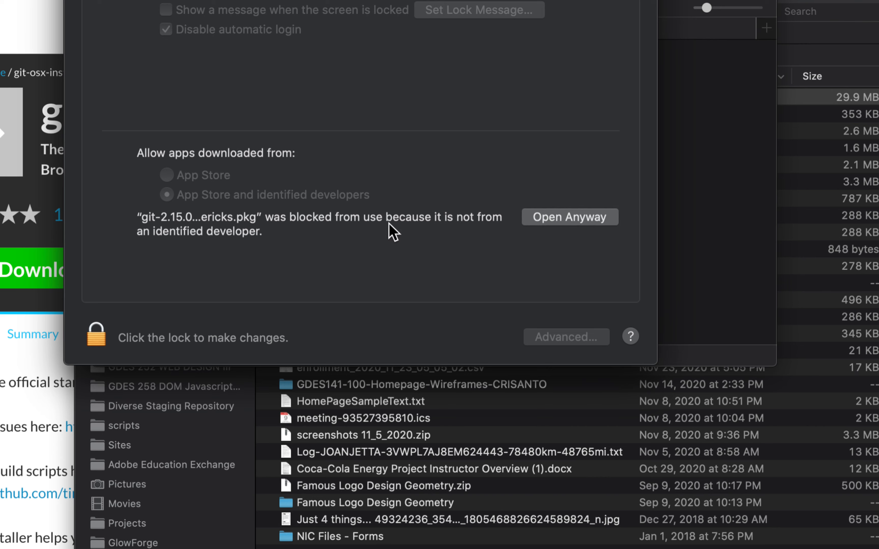
{"action": "left_click", "coordinate": [542, 218]}
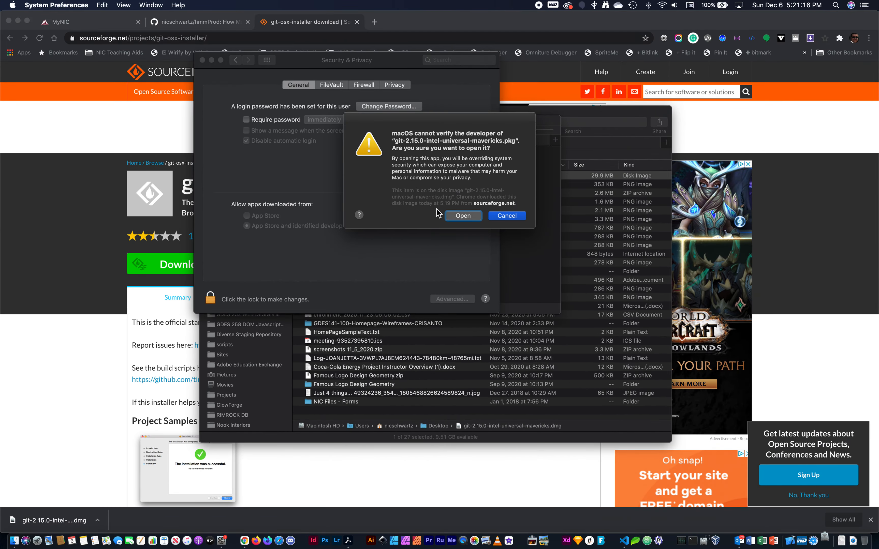
{"action": "left_click", "coordinate": [462, 216]}
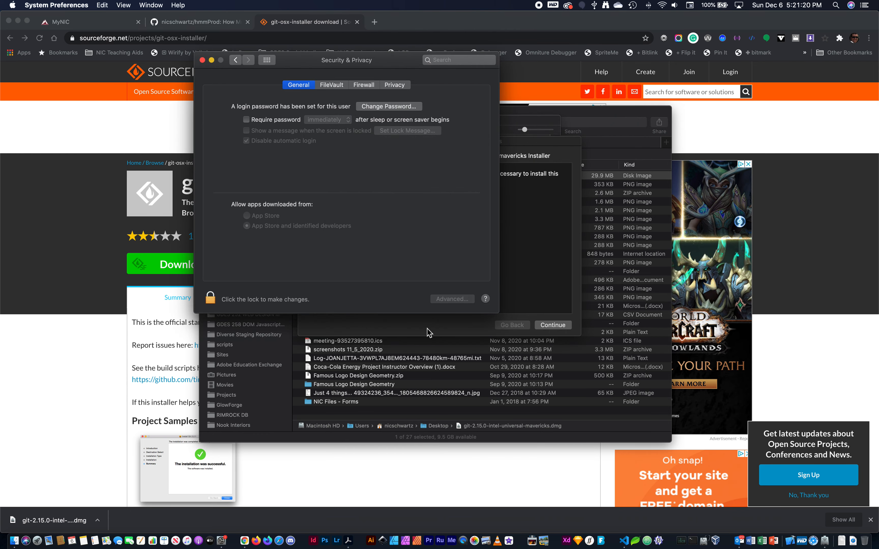
Step: Quit System Preferences and close the open Finder windows so that only the Git installer remains in front
{"action": "key", "text": "super+q"}
{"action": "left_click", "coordinate": [421, 301]}
{"action": "key", "text": "super+w"}
{"action": "key", "text": "super+w"}
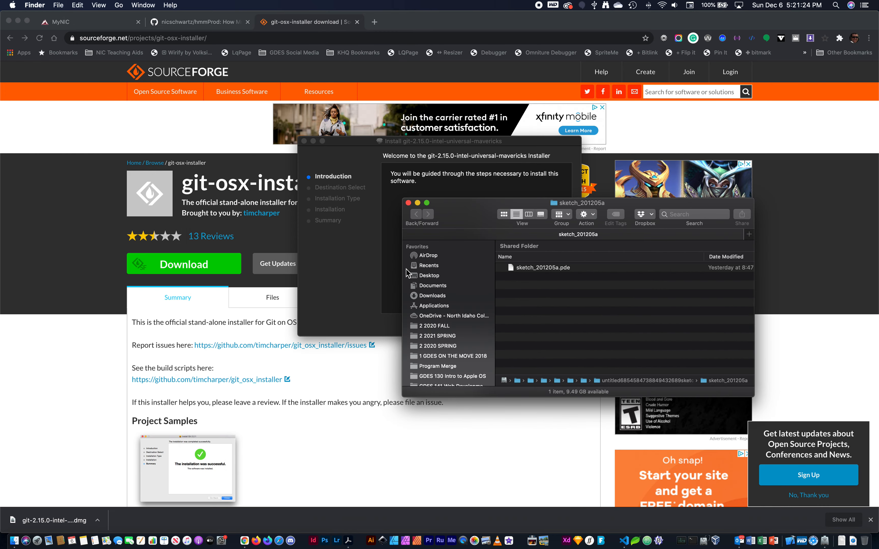
{"action": "key", "text": "super+w"}
{"action": "left_click", "coordinate": [418, 294]}
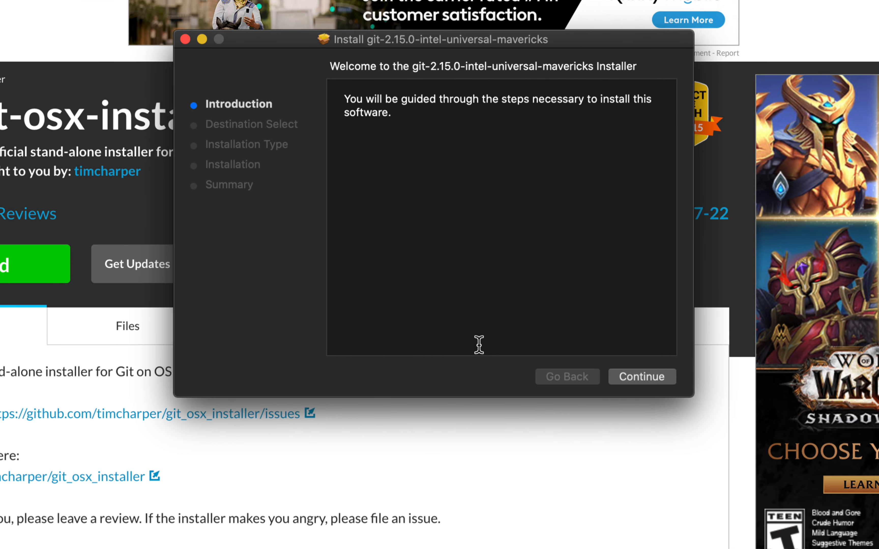
Step: Run the standard Git installation on Macintosh HD, authorizing it with the account password
{"action": "left_click", "coordinate": [648, 378]}
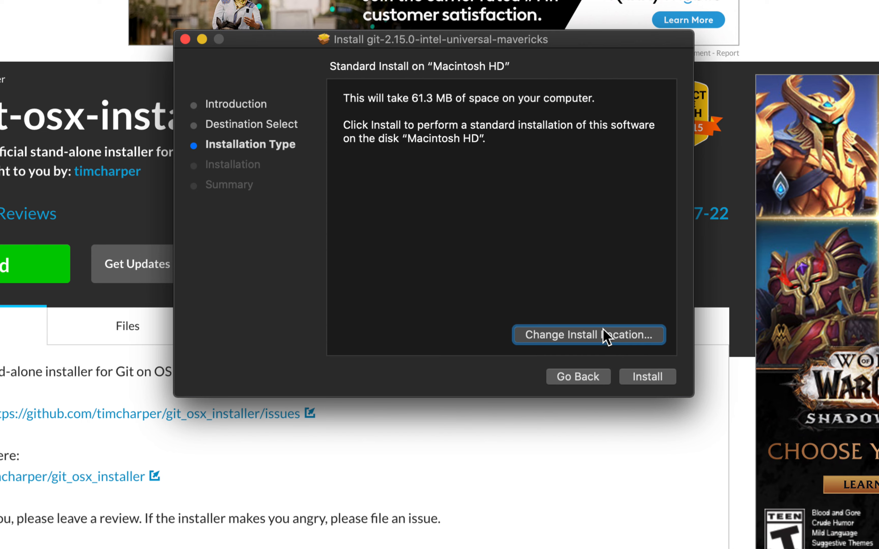
{"action": "left_click", "coordinate": [645, 378]}
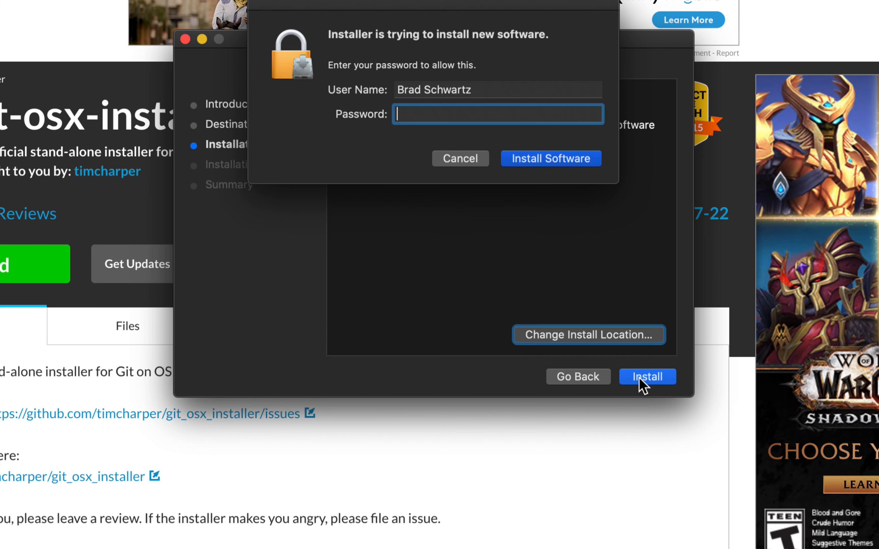
{"action": "type", "text": "••••••"}
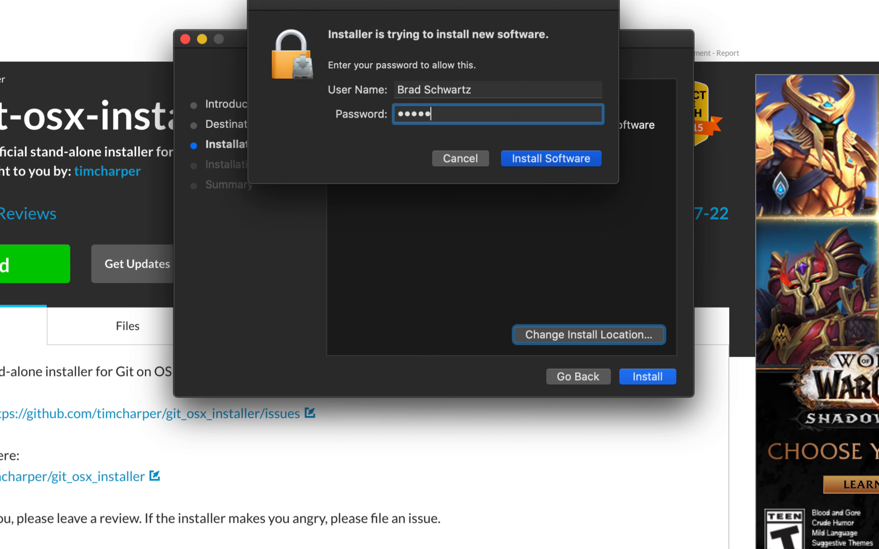
{"action": "left_click", "coordinate": [534, 160]}
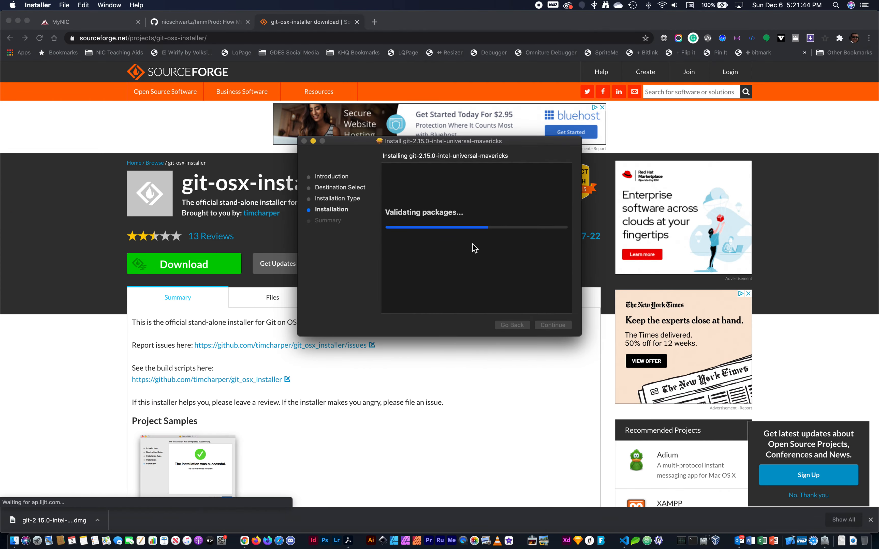
{"action": "left_click", "coordinate": [554, 325]}
Step: Switch to Terminal and reposition its shell window over the browser page
{"action": "scroll", "coordinate": [225, 344], "scroll_direction": "down", "scroll_amount": 1}
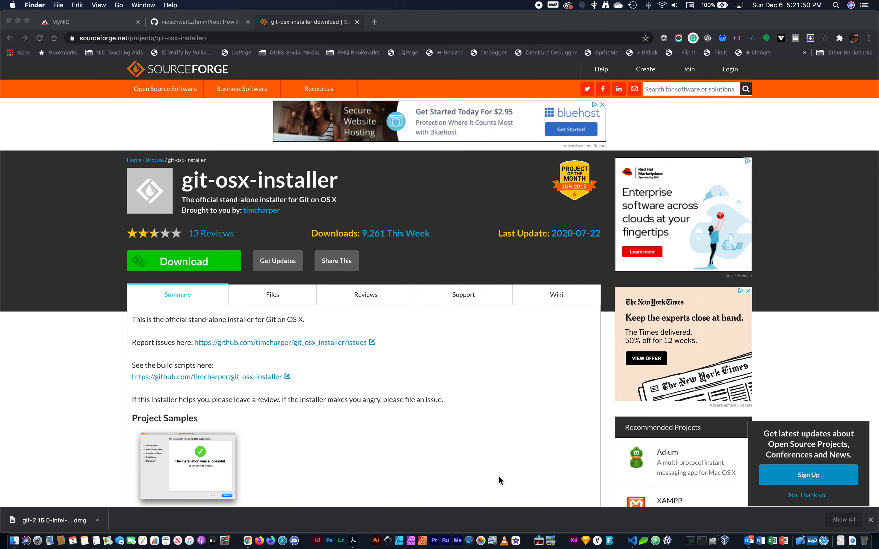
{"action": "left_click", "coordinate": [701, 540]}
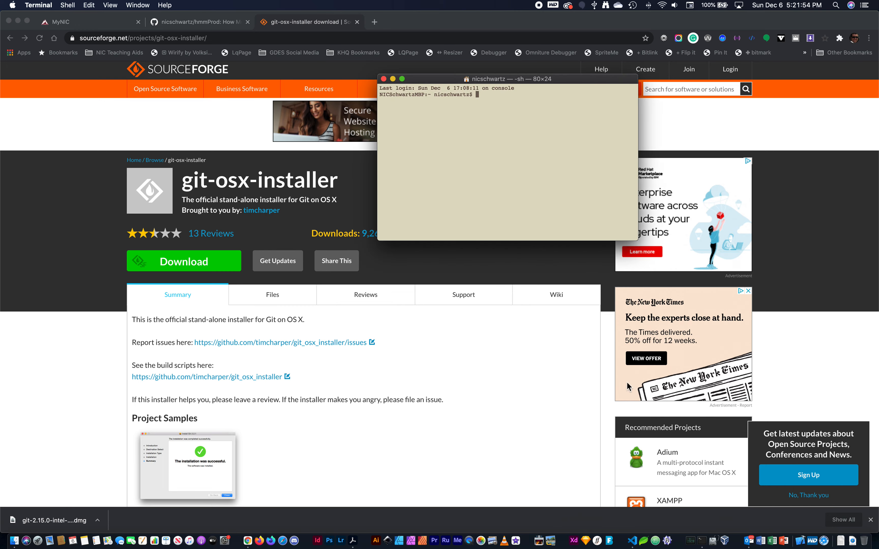
{"action": "left_click_drag", "start_coordinate": [432, 79], "coordinate": [320, 73]}
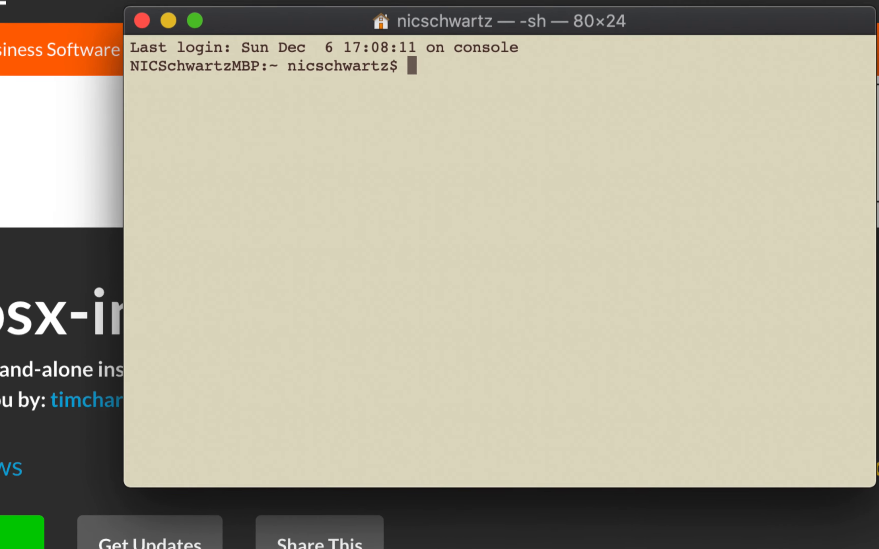
Step: Run the git command and review the usage options and common subcommands in its output
{"action": "type", "text": "git"}
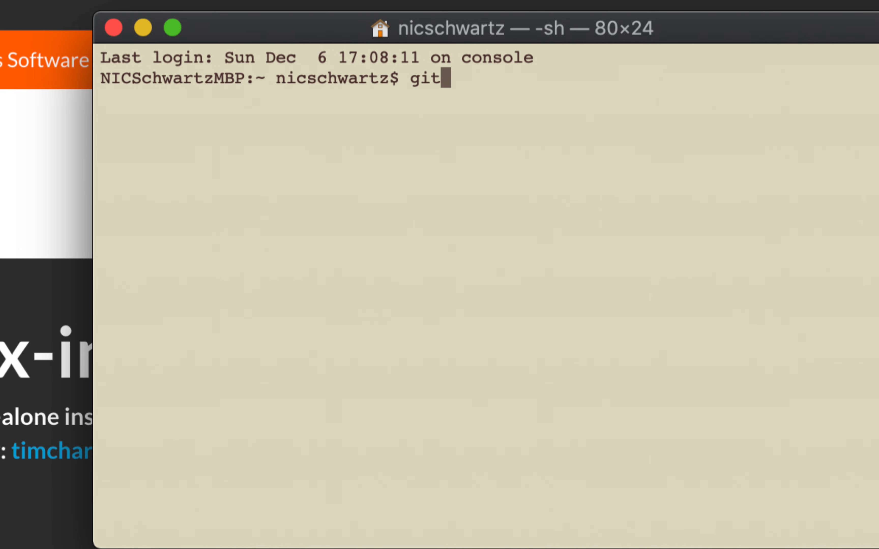
{"action": "key", "text": "Return"}
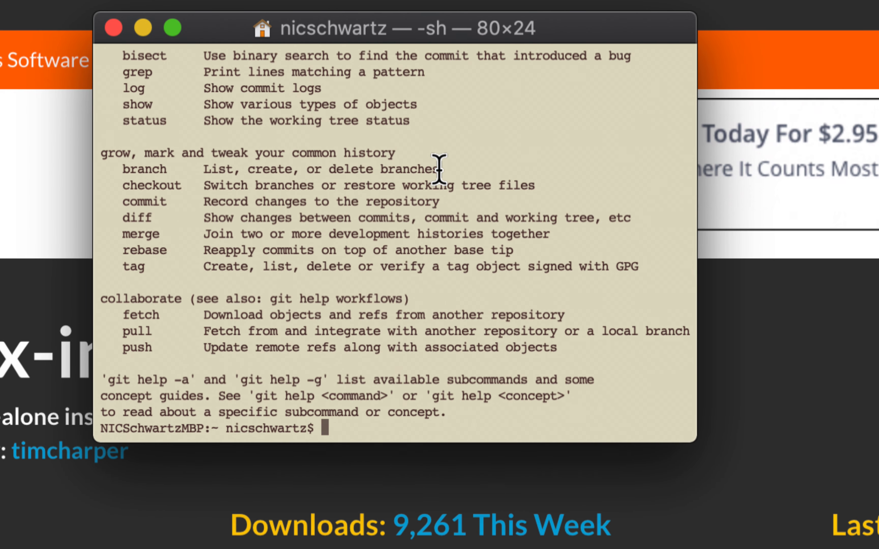
{"action": "scroll", "coordinate": [363, 254], "scroll_direction": "up", "scroll_amount": 10}
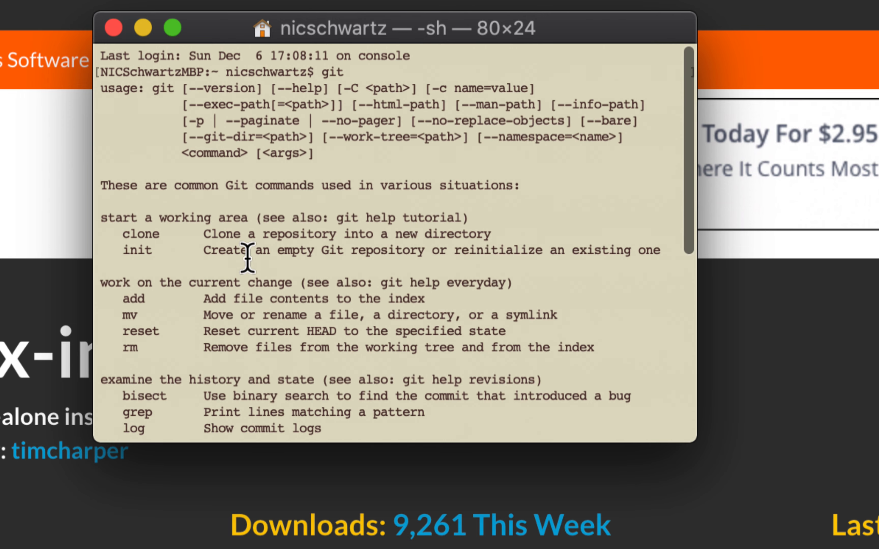
{"action": "left_click_drag", "start_coordinate": [107, 89], "coordinate": [370, 156]}
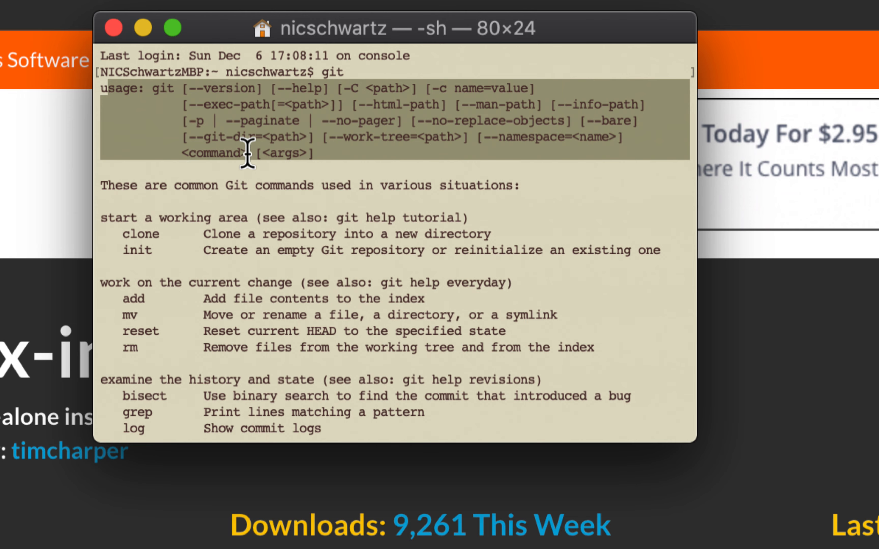
{"action": "scroll", "coordinate": [247, 157], "scroll_direction": "down", "scroll_amount": 1}
{"action": "scroll", "coordinate": [182, 156], "scroll_direction": "down", "scroll_amount": 3}
{"action": "left_click_drag", "start_coordinate": [144, 117], "coordinate": [144, 364]}
{"action": "scroll", "coordinate": [174, 309], "scroll_direction": "down", "scroll_amount": 4}
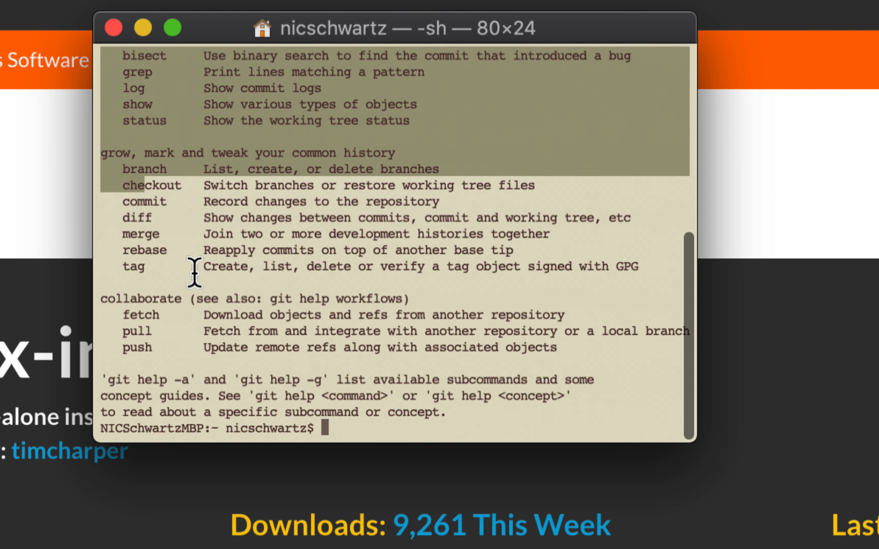
{"action": "left_click", "coordinate": [289, 276]}
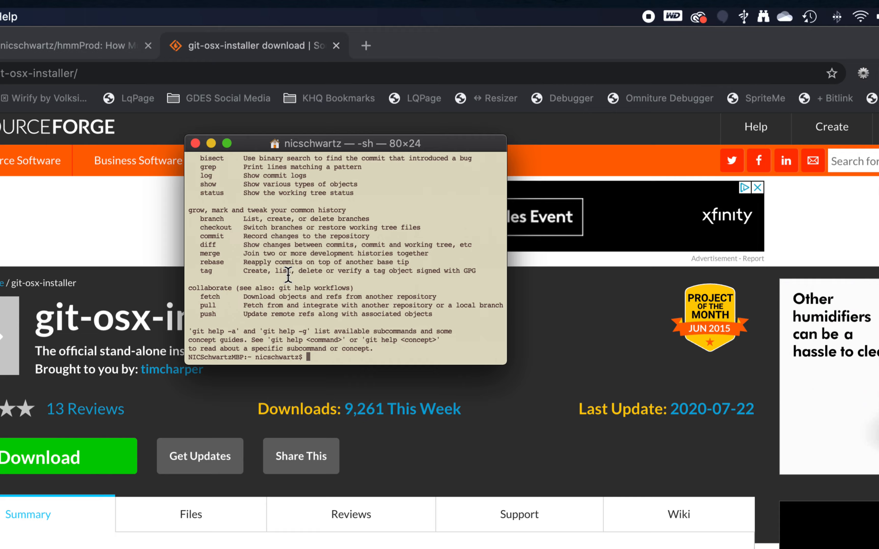
Step: Quit Terminal and close the git-osx-installer page in the browser
{"action": "key", "text": "super+plus"}
{"action": "key", "text": "super+plus"}
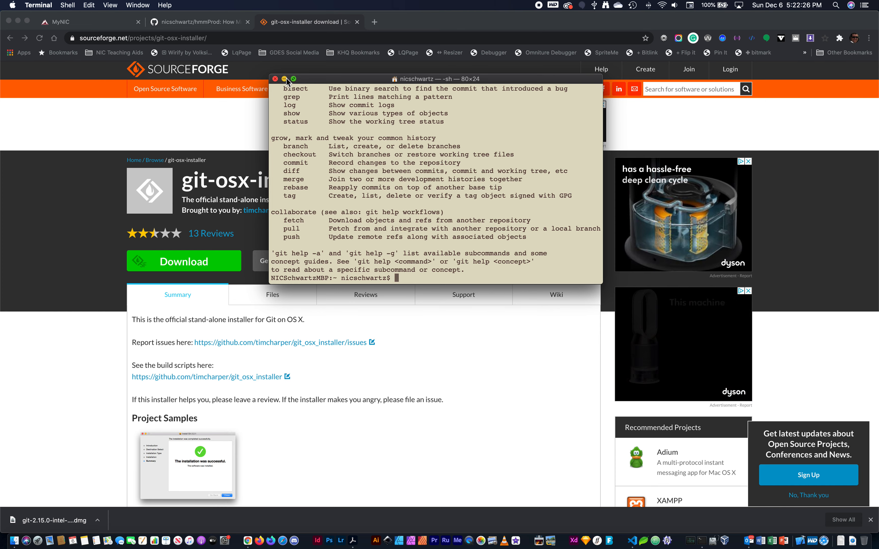
{"action": "key", "text": "super+q"}
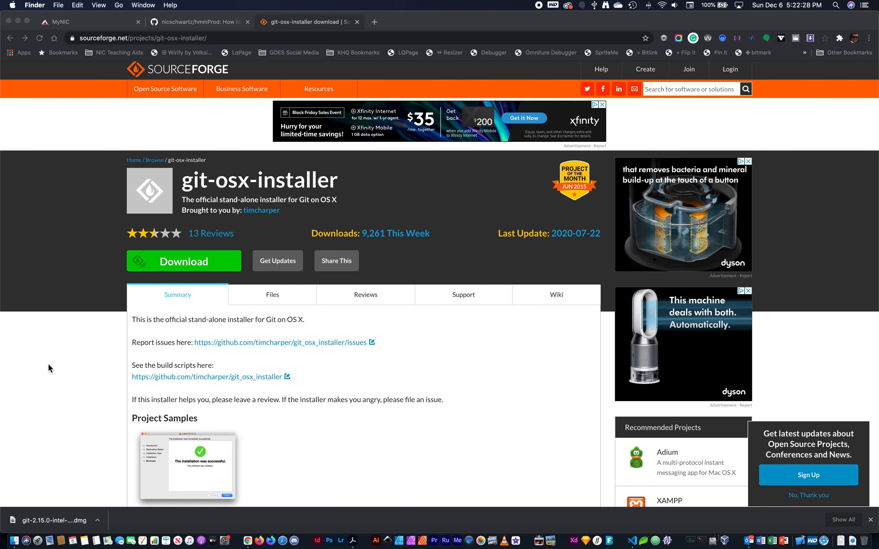
{"action": "left_click", "coordinate": [290, 28]}
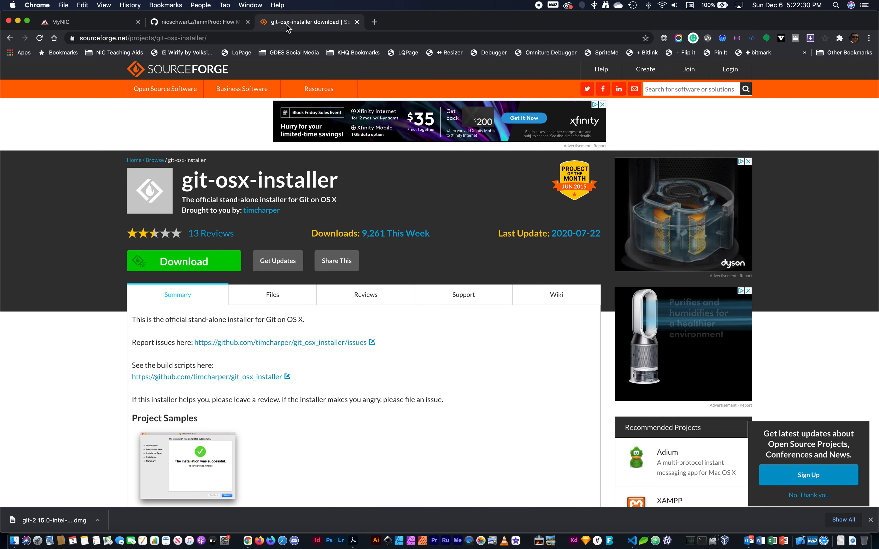
{"action": "key", "text": "super+w"}
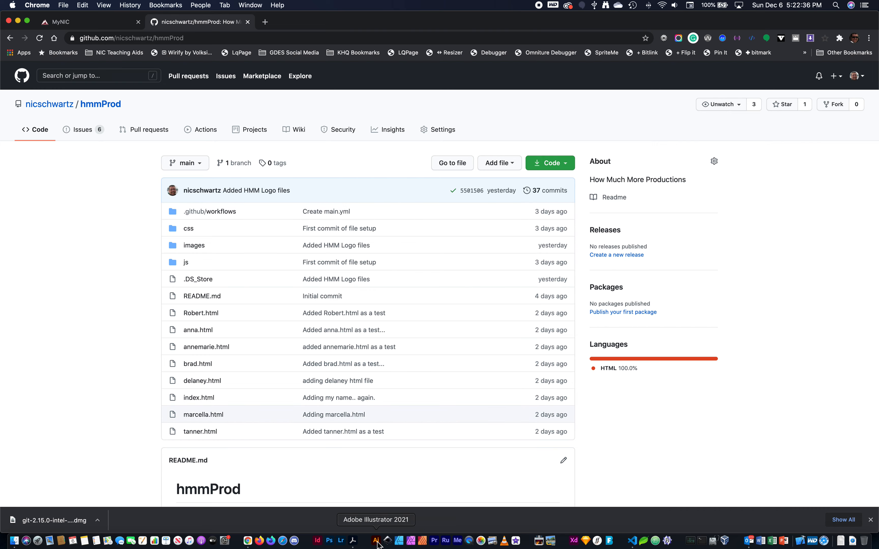
Step: Switch to Visual Studio Code and close the Welcome page
{"action": "left_click", "coordinate": [632, 541]}
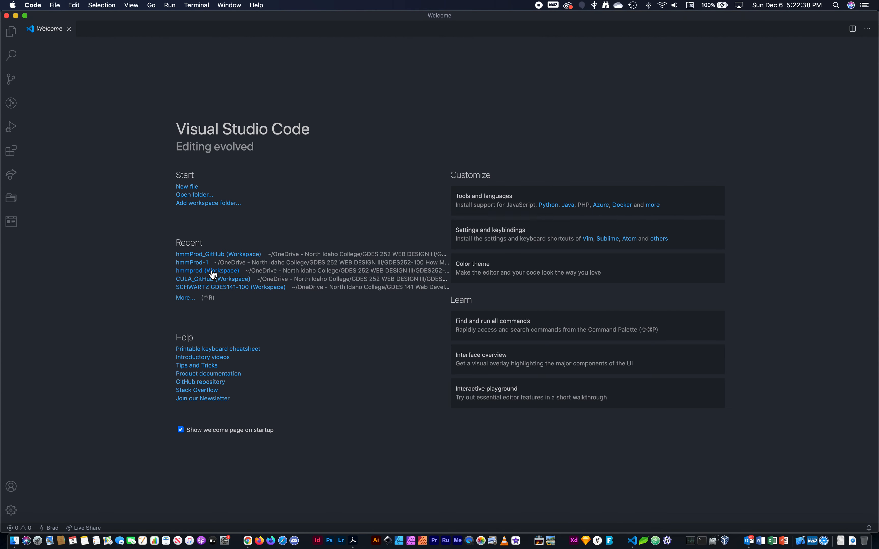
{"action": "left_click", "coordinate": [102, 110]}
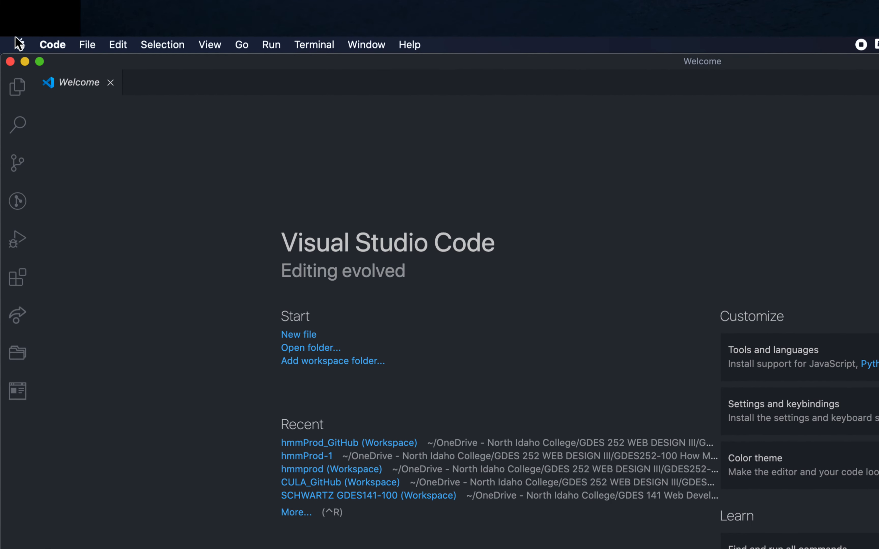
{"action": "left_click", "coordinate": [88, 45]}
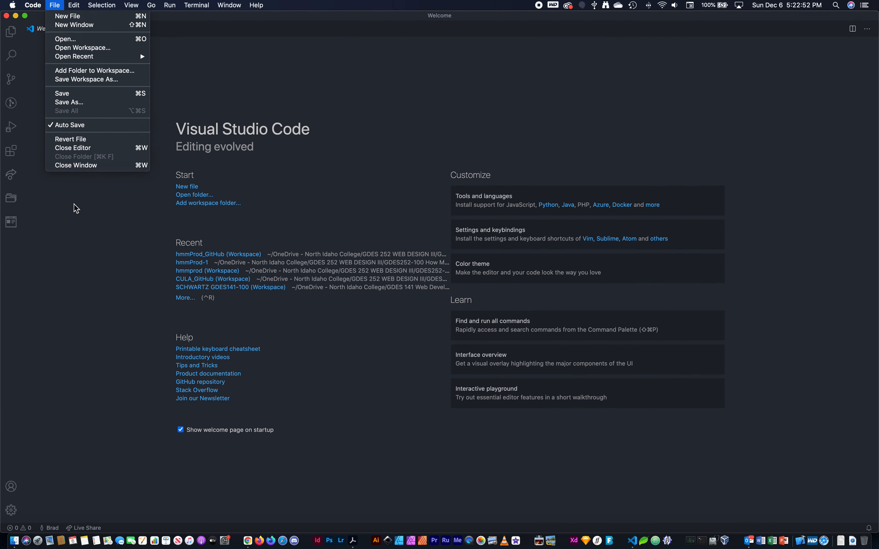
{"action": "left_click", "coordinate": [71, 152]}
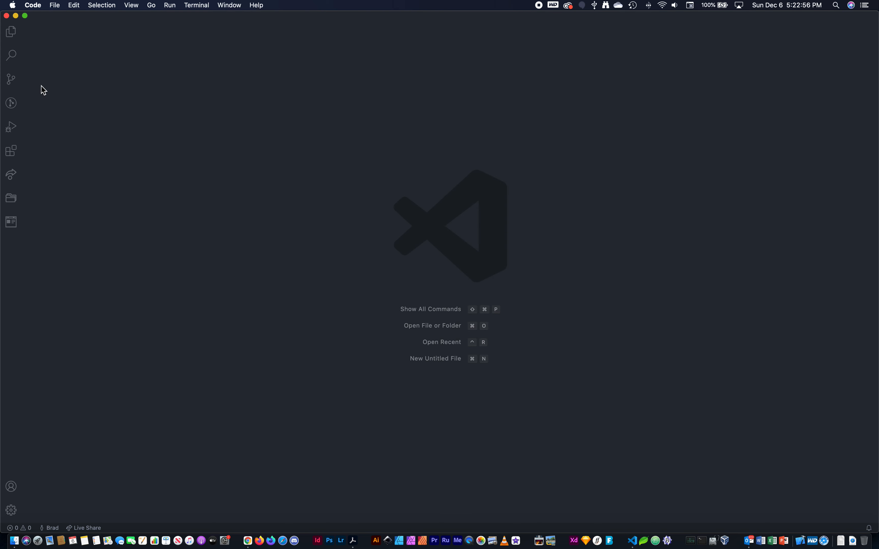
Step: Start saving the workspace as a new file and name it git-demo.code-workspace
{"action": "left_click", "coordinate": [56, 6]}
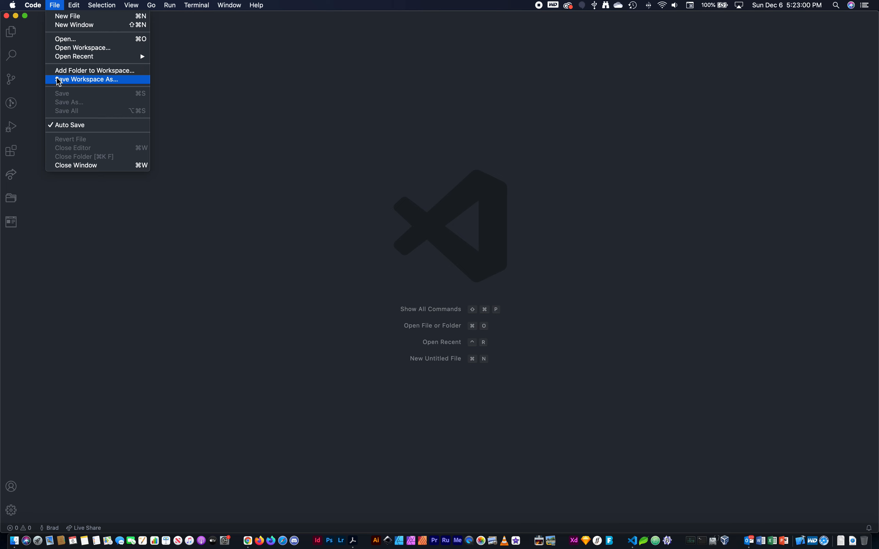
{"action": "left_click", "coordinate": [90, 80]}
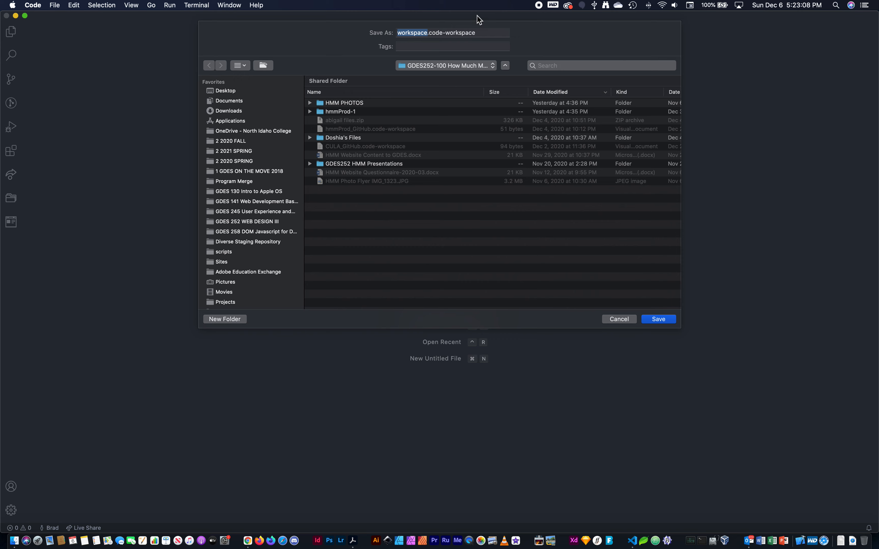
{"action": "type", "text": "dgit"}
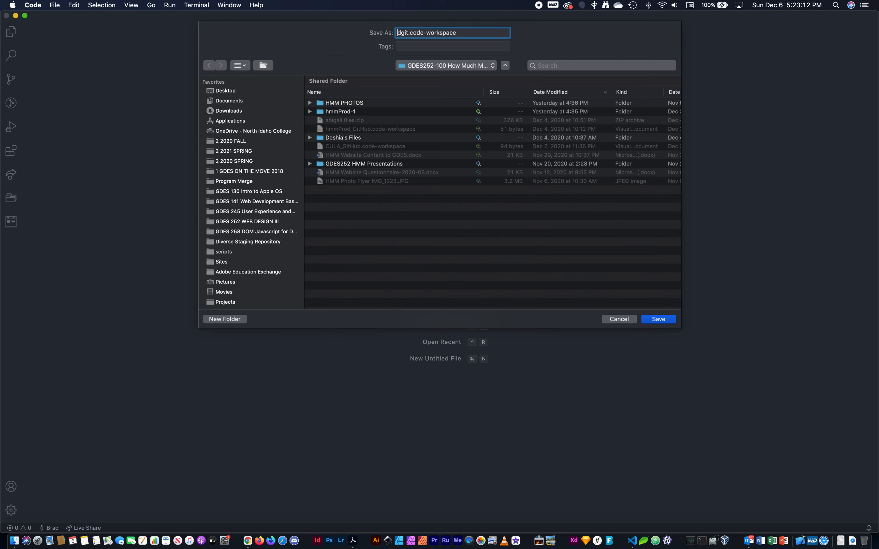
{"action": "key", "text": "BackSpace"}
{"action": "key", "text": "BackSpace"}
{"action": "type", "text": "git-de"}
{"action": "key", "text": "BackSpace"}
{"action": "key", "text": "BackSpace"}
{"action": "key", "text": "BackSpace"}
{"action": "type", "text": "d"}
{"action": "key", "text": "BackSpace"}
{"action": "type", "text": "-demo"}
Step: Choose the Documents folder as the location and save the git-demo workspace there
{"action": "left_click", "coordinate": [434, 66]}
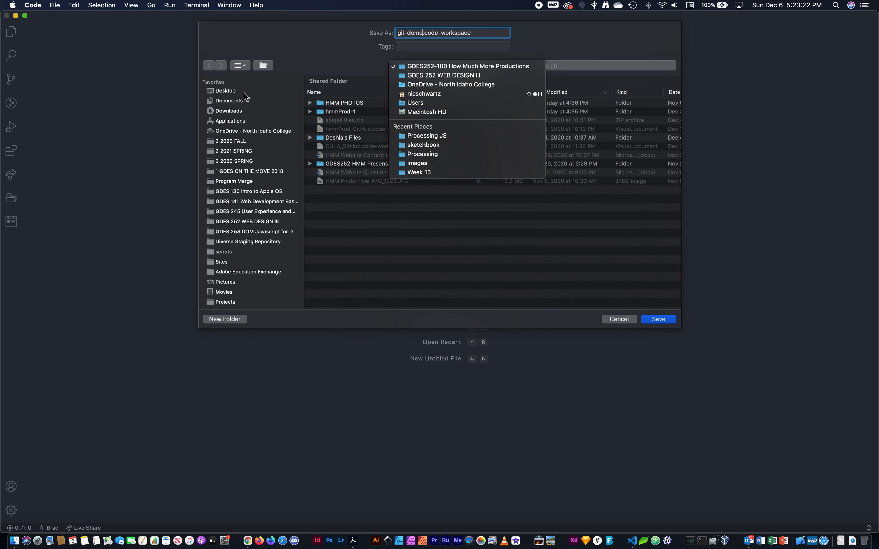
{"action": "left_click", "coordinate": [236, 101]}
{"action": "left_click", "coordinate": [234, 101]}
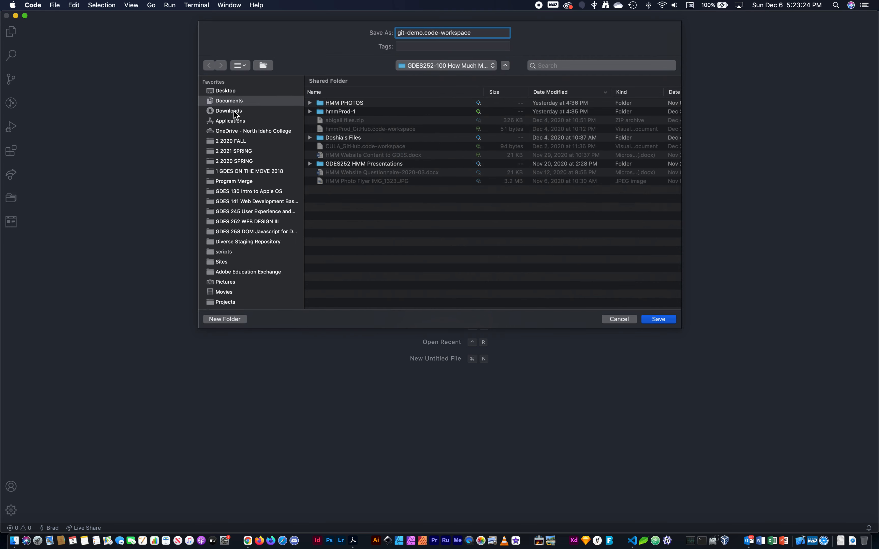
{"action": "scroll", "coordinate": [452, 108], "scroll_direction": "right", "scroll_amount": 1}
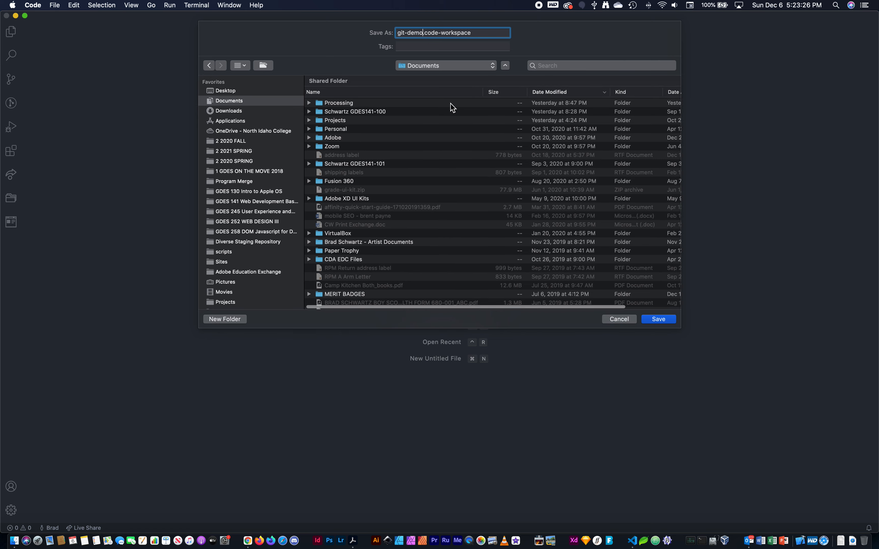
{"action": "key", "text": "Return"}
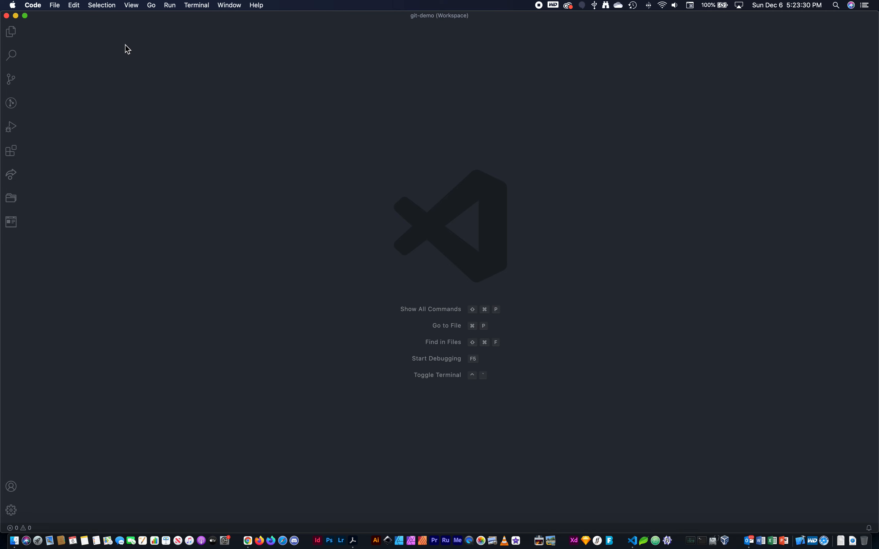
{"action": "left_click", "coordinate": [54, 5]}
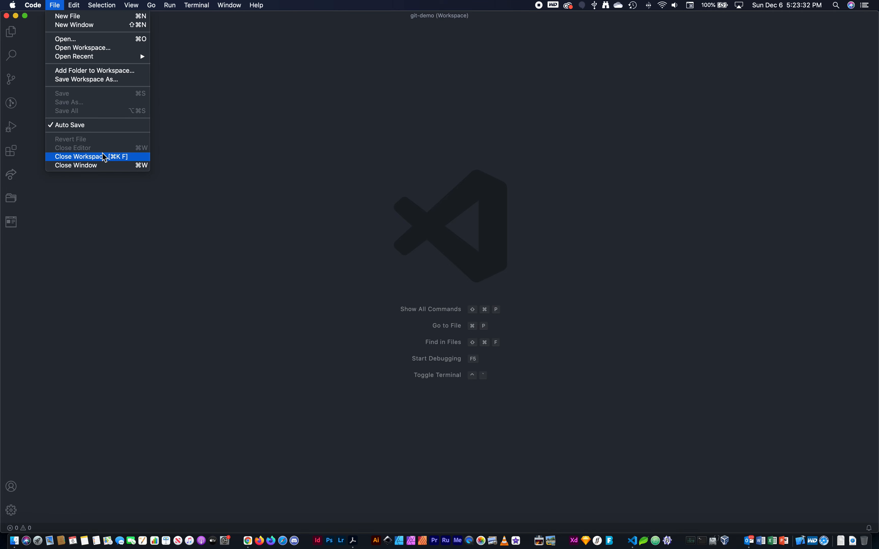
{"action": "left_click", "coordinate": [80, 282]}
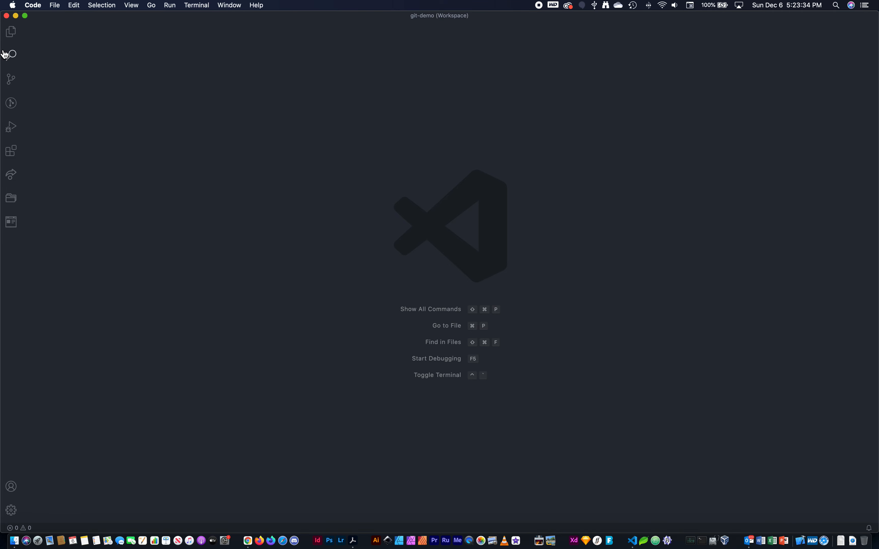
Step: Show the extensions with the interface enlarged two levels and search the marketplace for "git"
{"action": "left_click", "coordinate": [8, 160]}
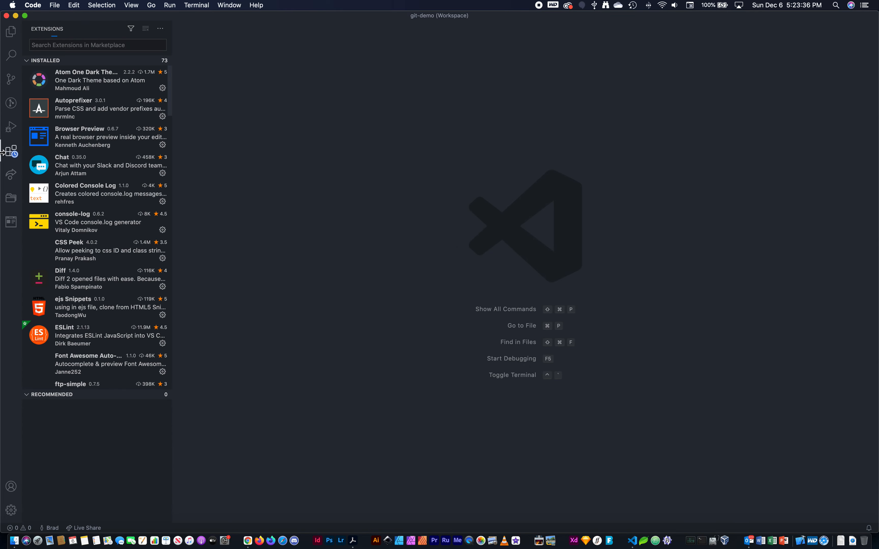
{"action": "key", "text": "super+equal"}
{"action": "key", "text": "super+equal"}
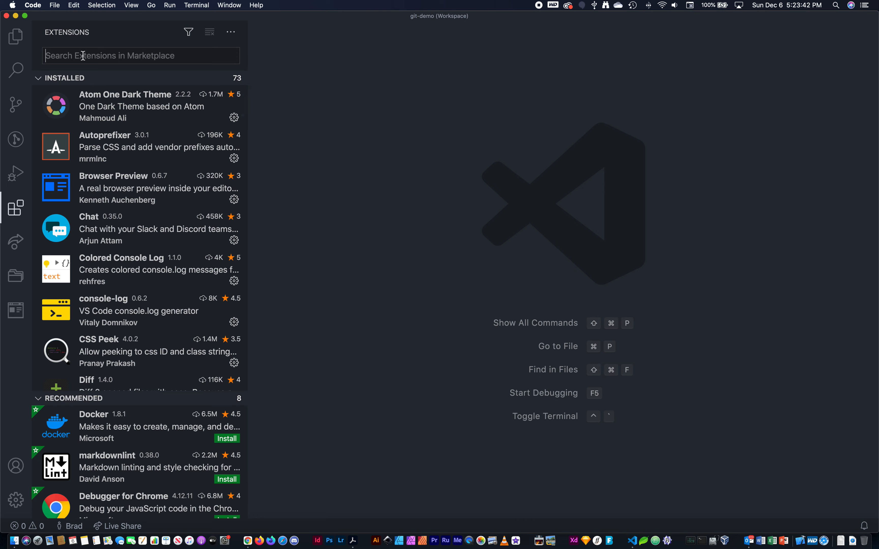
{"action": "type", "text": "git"}
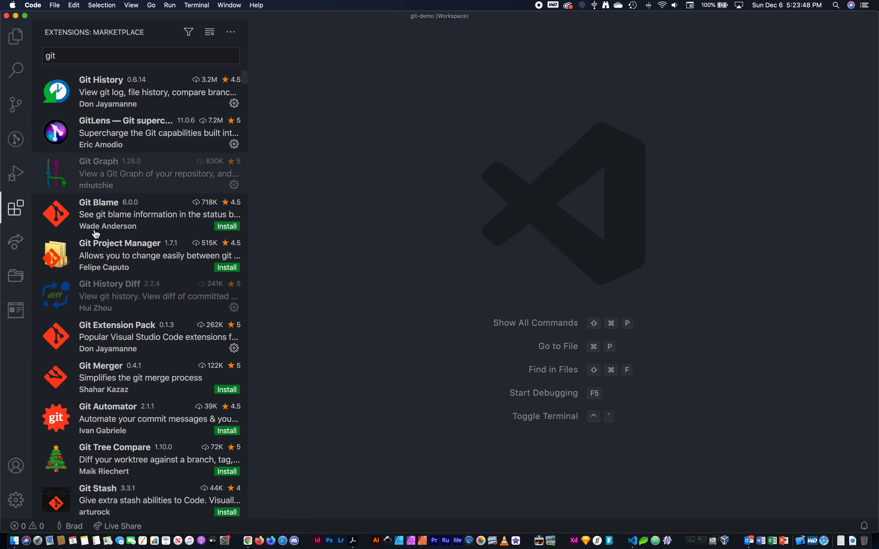
Step: Browse the git extensions in the marketplace and view the details page of Git Extension Pack
{"action": "scroll", "coordinate": [101, 259], "scroll_direction": "down", "scroll_amount": 1}
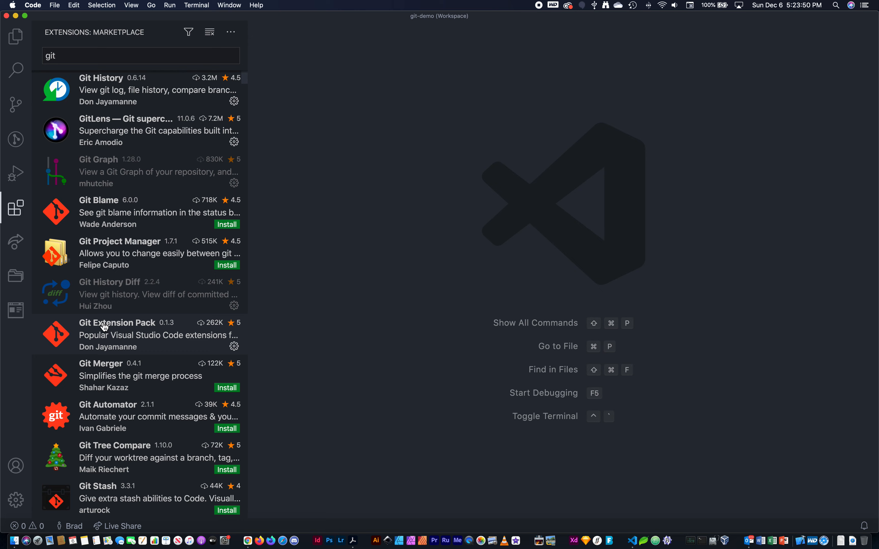
{"action": "scroll", "coordinate": [115, 206], "scroll_direction": "down", "scroll_amount": 1}
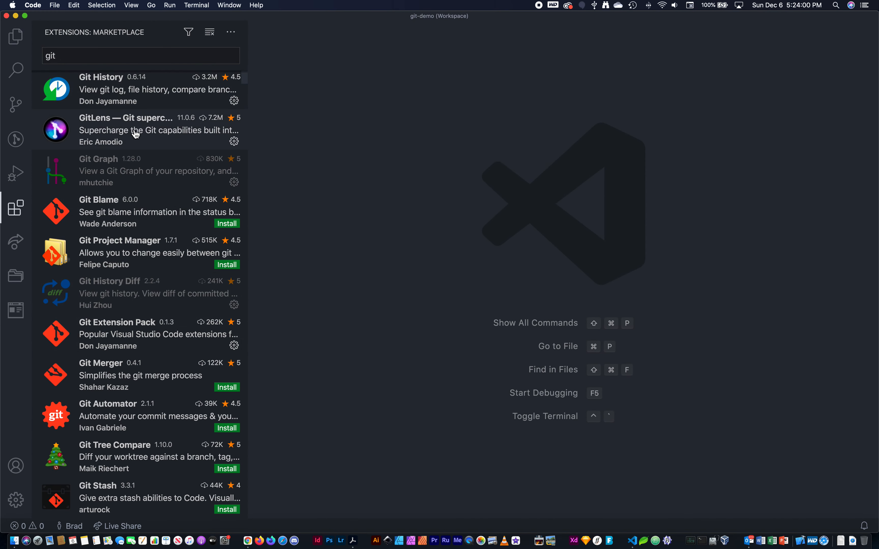
{"action": "scroll", "coordinate": [128, 295], "scroll_direction": "down", "scroll_amount": 5}
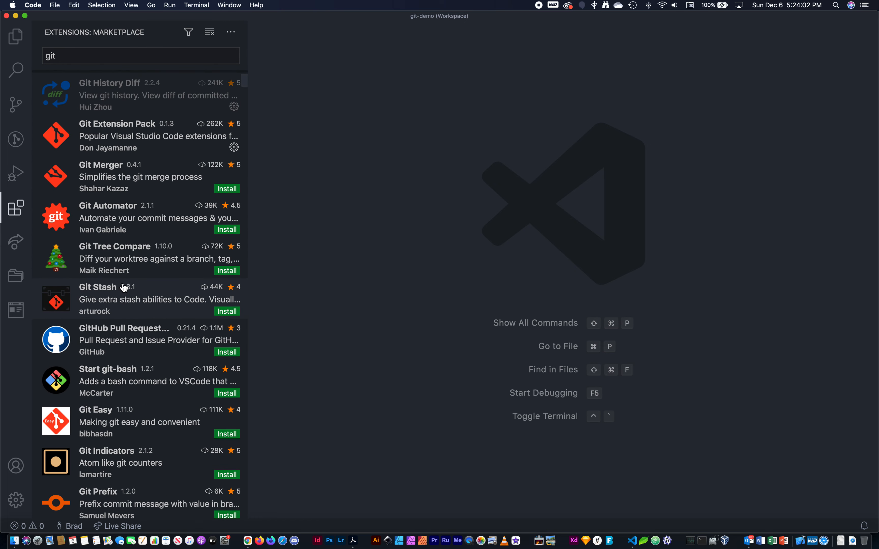
{"action": "left_click", "coordinate": [172, 134]}
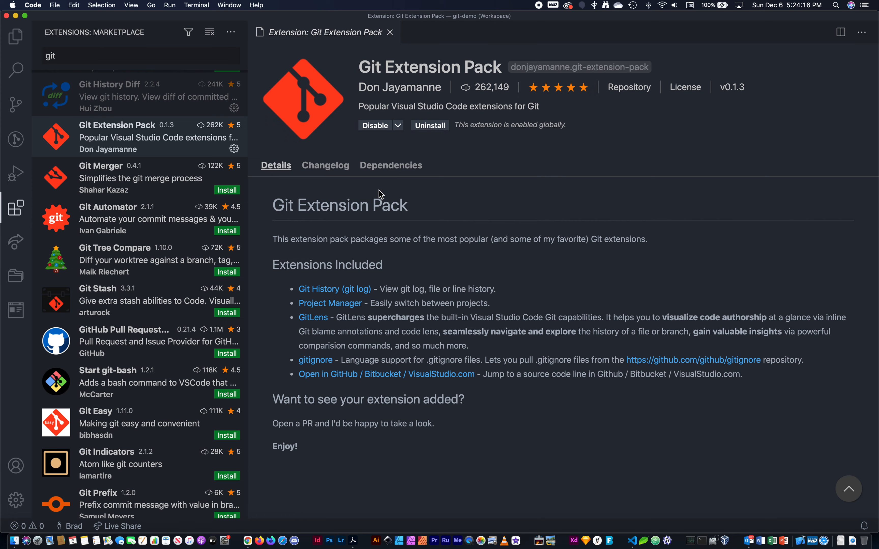
{"action": "scroll", "coordinate": [110, 268], "scroll_direction": "down", "scroll_amount": 5}
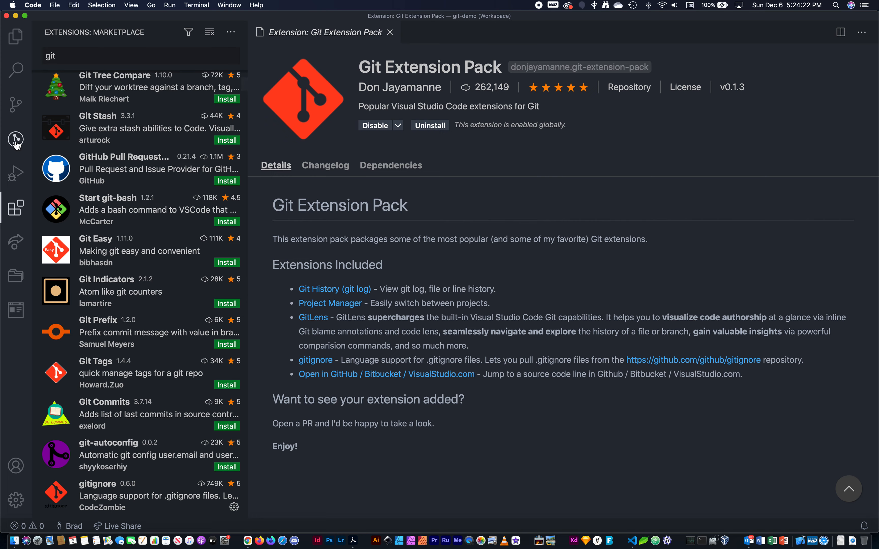
Step: Show the workspace's file explorer, then check the editor for updates and dismiss the resulting notice
{"action": "left_click", "coordinate": [16, 51]}
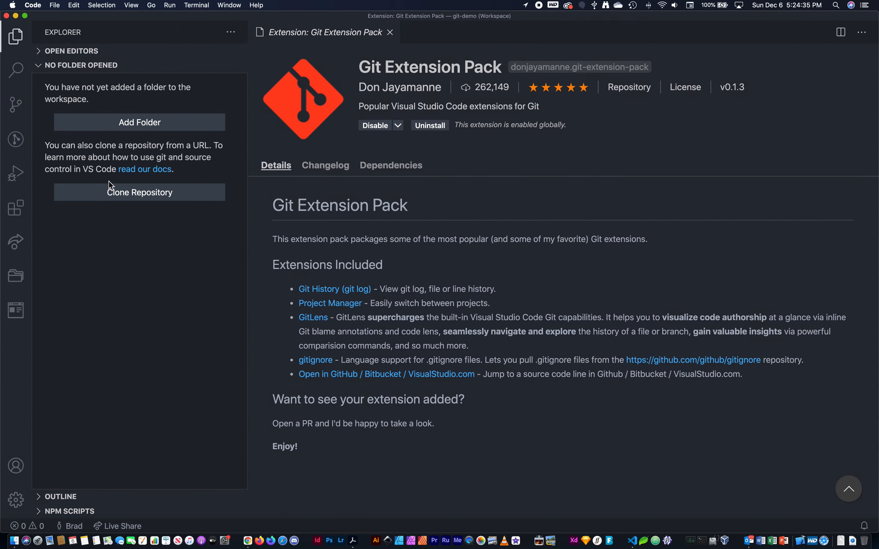
{"action": "left_click", "coordinate": [37, 4]}
{"action": "left_click", "coordinate": [37, 28]}
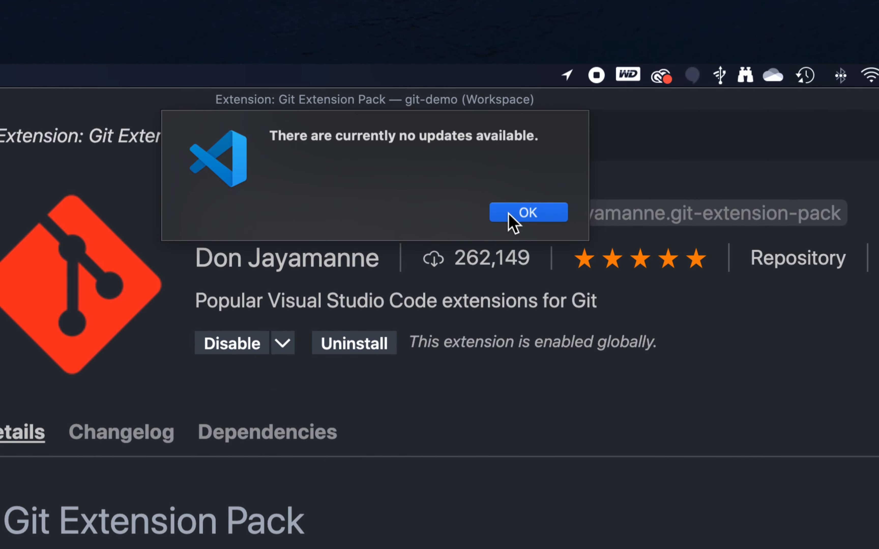
{"action": "left_click", "coordinate": [509, 214]}
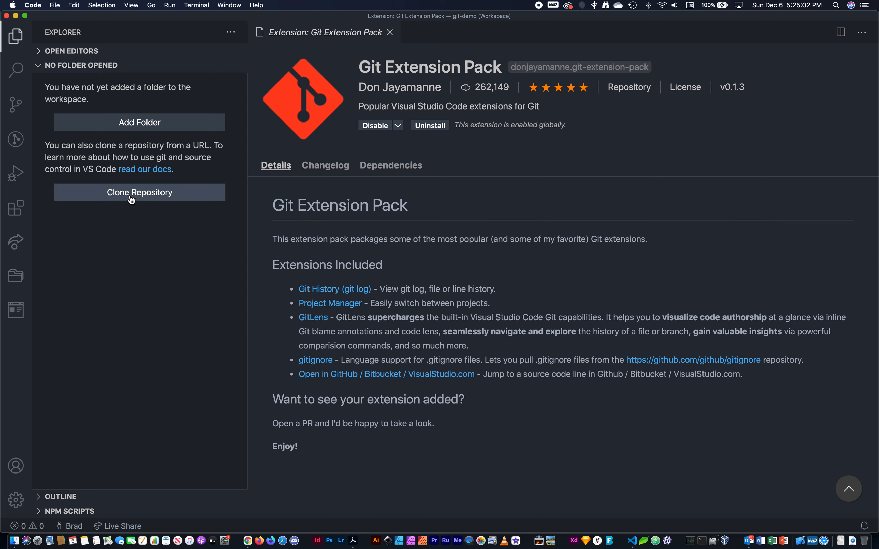
{"action": "left_click", "coordinate": [36, 6]}
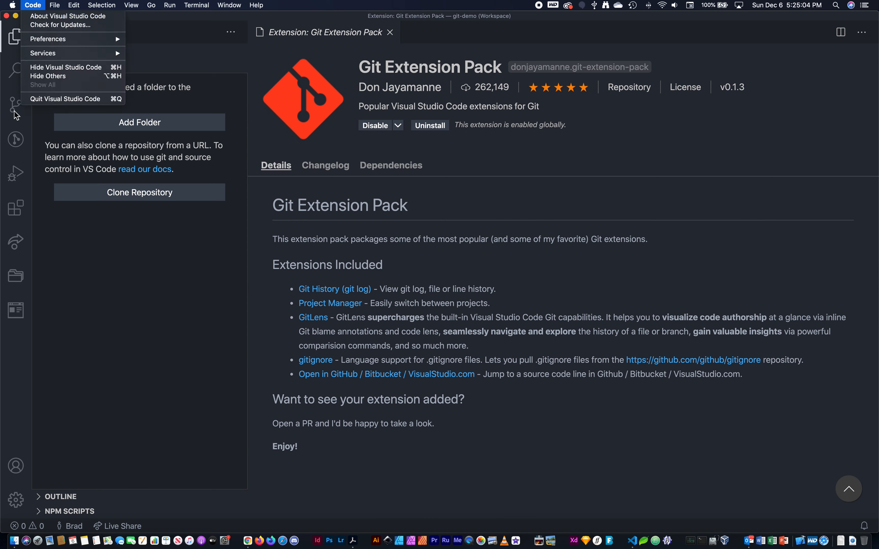
{"action": "left_click", "coordinate": [128, 294]}
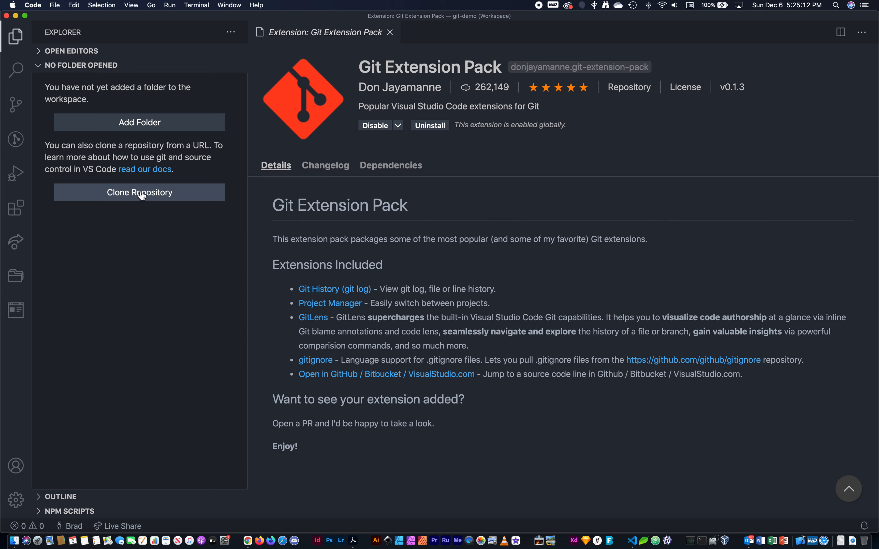
Step: Switch to Chrome, return to the GitHub home page and open the hmmProd repository
{"action": "key", "text": "super+Tab"}
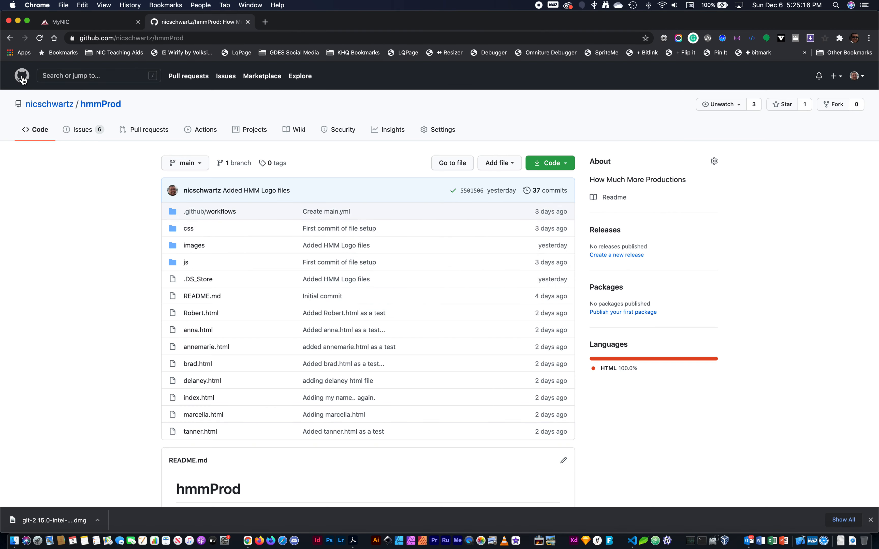
{"action": "left_click", "coordinate": [22, 77]}
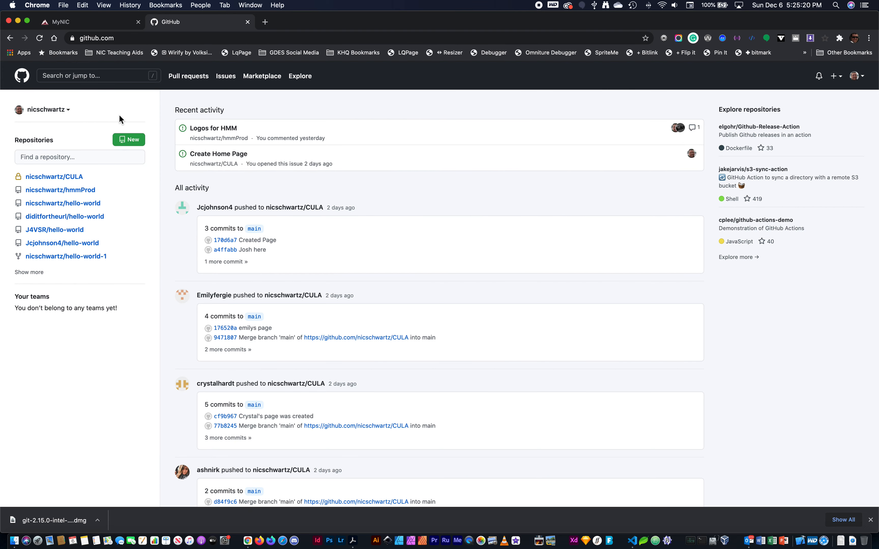
{"action": "mouse_move", "coordinate": [60, 178]}
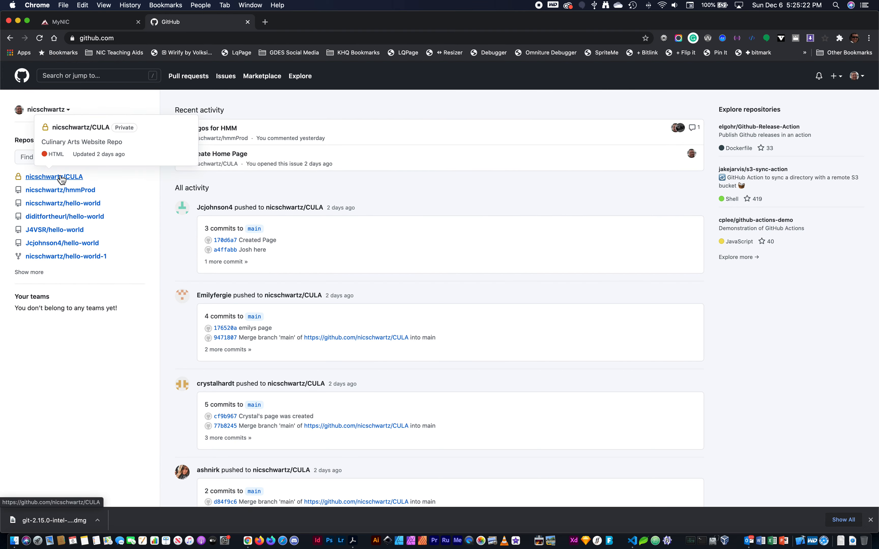
{"action": "left_click", "coordinate": [77, 191]}
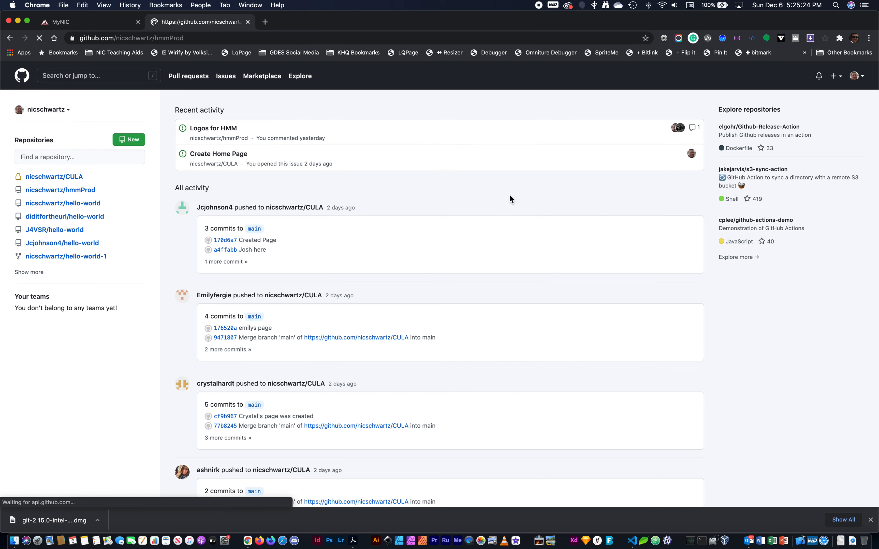
Step: Show the hmmProd repository's clone options and copy its HTTPS address
{"action": "left_click", "coordinate": [573, 168]}
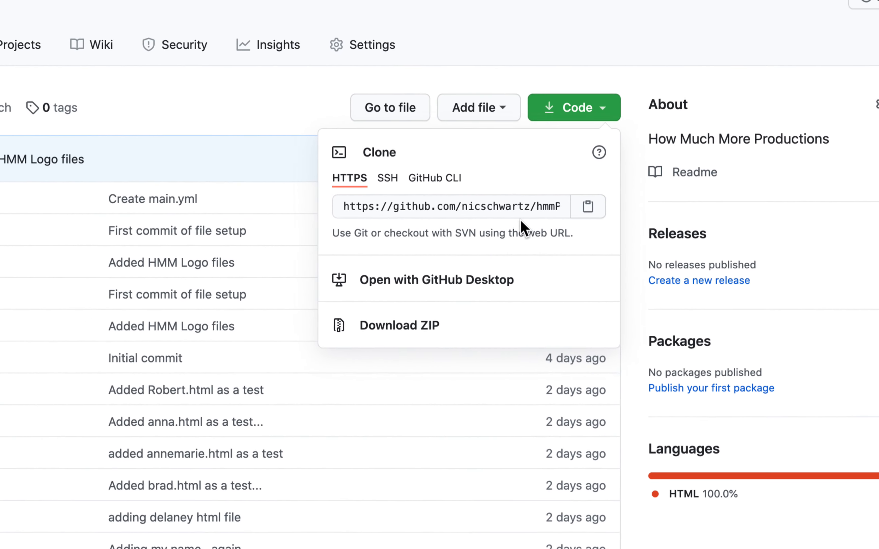
{"action": "left_click", "coordinate": [497, 206]}
{"action": "left_click", "coordinate": [470, 209]}
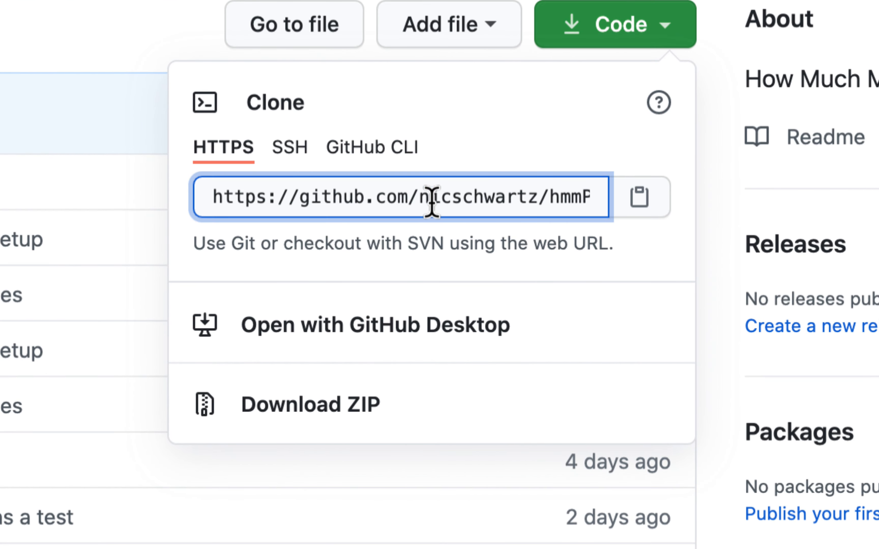
{"action": "left_click_drag", "start_coordinate": [472, 199], "coordinate": [637, 204]}
{"action": "triple_click", "coordinate": [560, 199]}
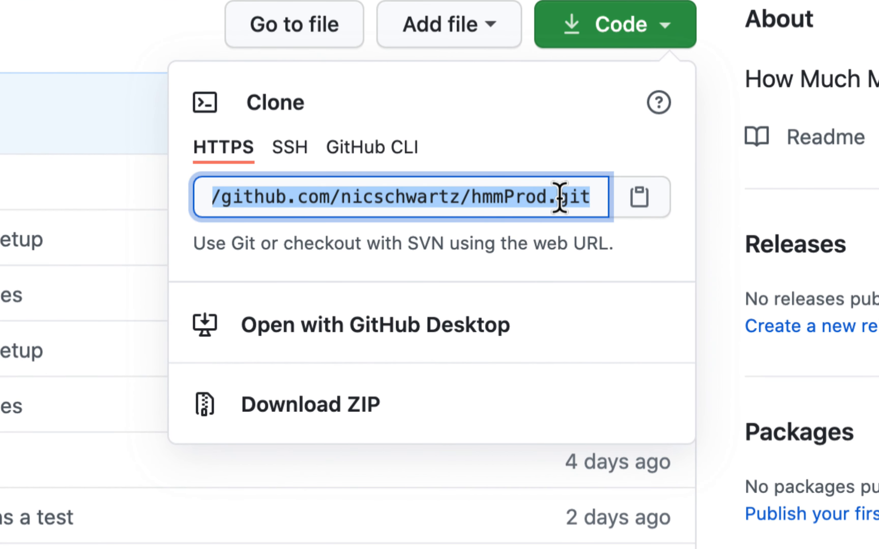
{"action": "left_click", "coordinate": [249, 199], "text": "shift"}
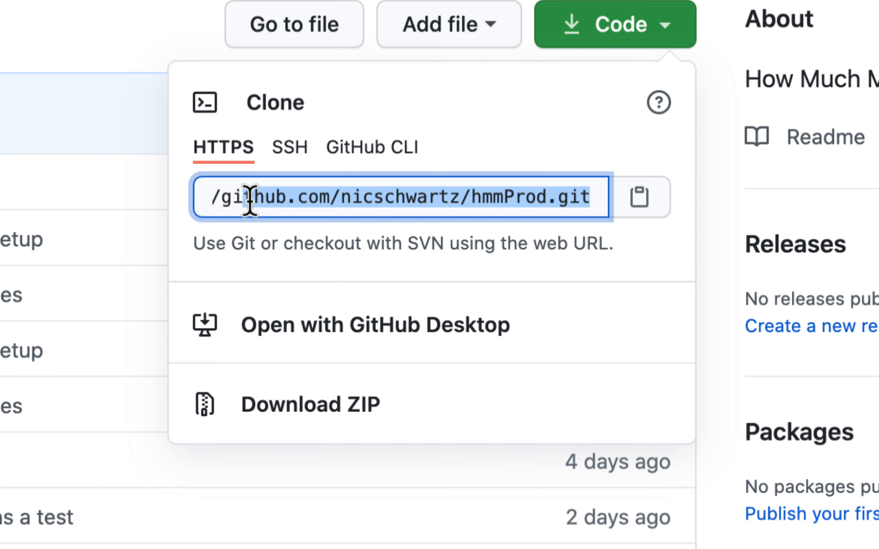
{"action": "triple_click", "coordinate": [531, 202]}
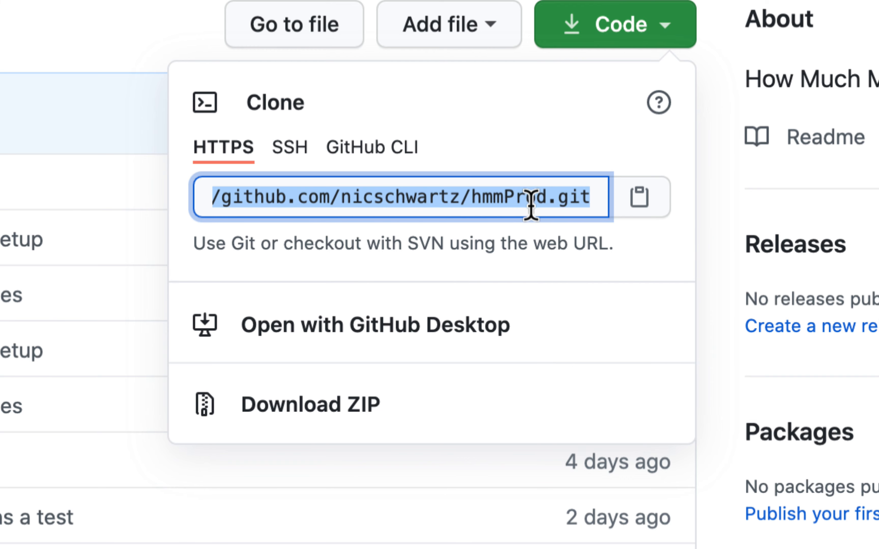
{"action": "left_click", "coordinate": [639, 203]}
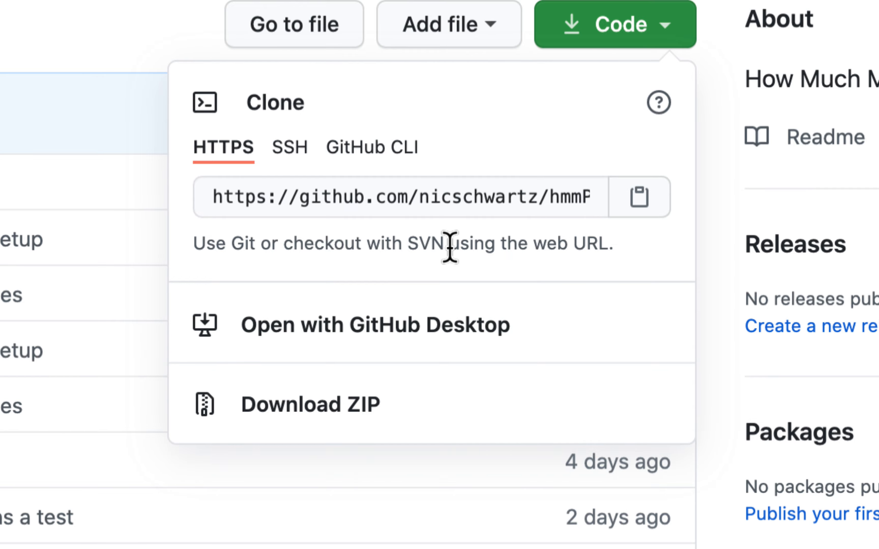
Step: Switch back to Visual Studio Code and start cloning a repository from the copied hmmProd URL
{"action": "key", "text": "super+Tab"}
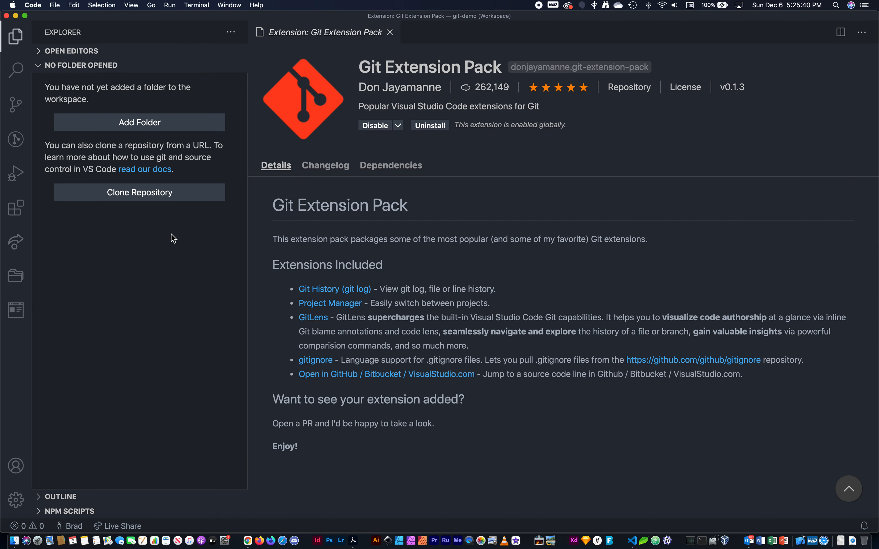
{"action": "left_click", "coordinate": [151, 198]}
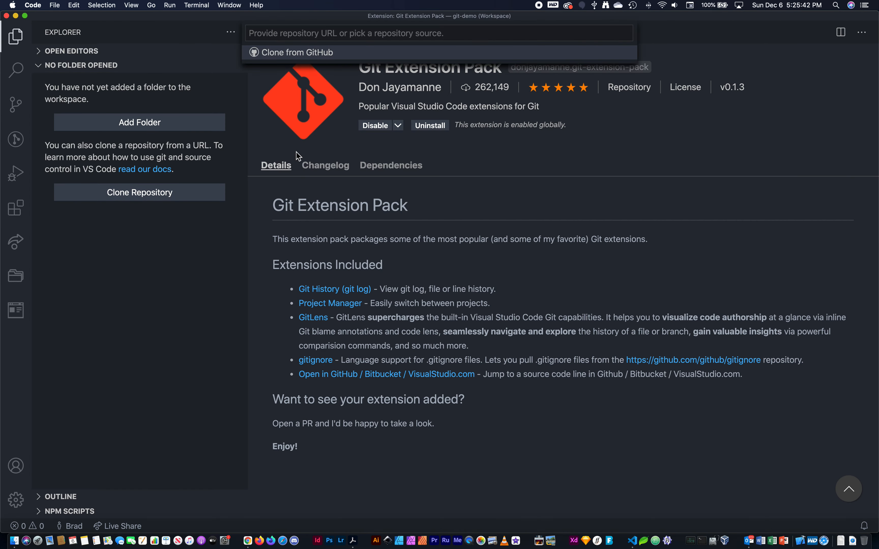
{"action": "key", "text": "super+v"}
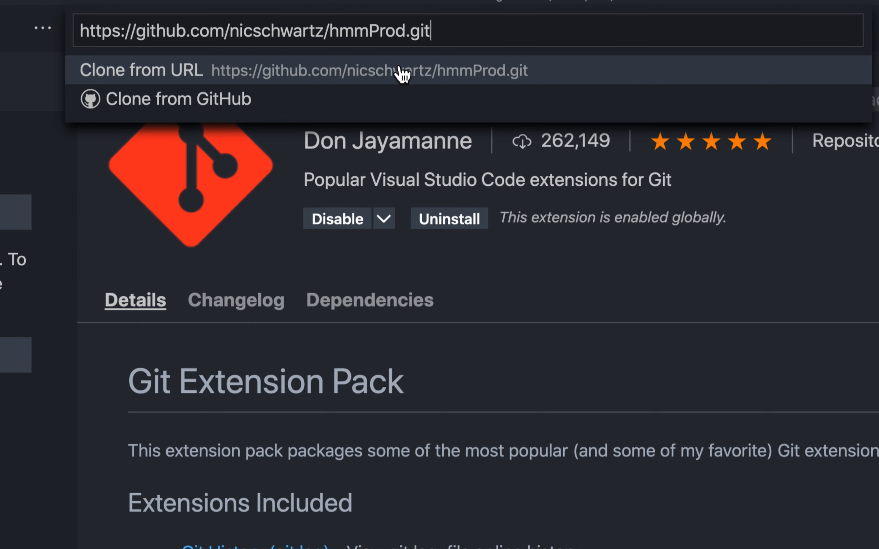
{"action": "left_click", "coordinate": [494, 74]}
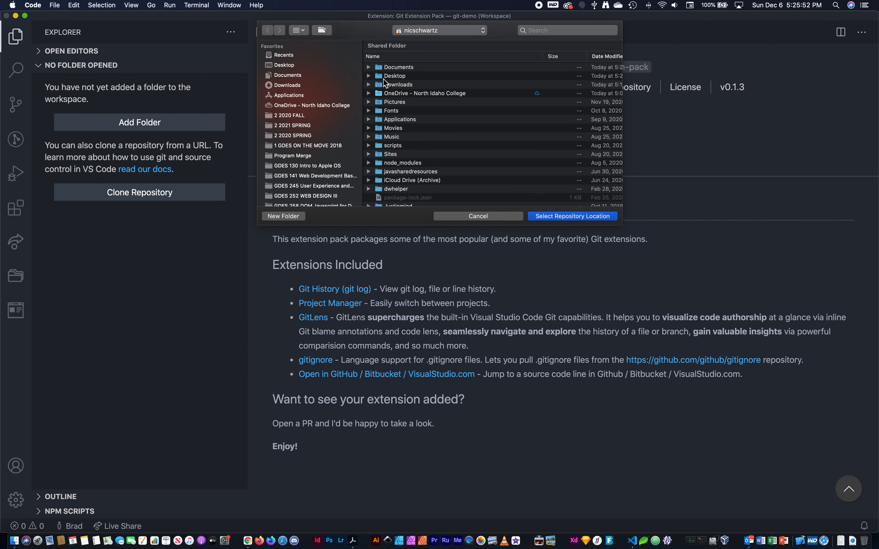
Step: Choose the Documents folder as the clone location and add the cloned repository to the current workspace
{"action": "scroll", "coordinate": [401, 67], "scroll_direction": "right", "scroll_amount": 1}
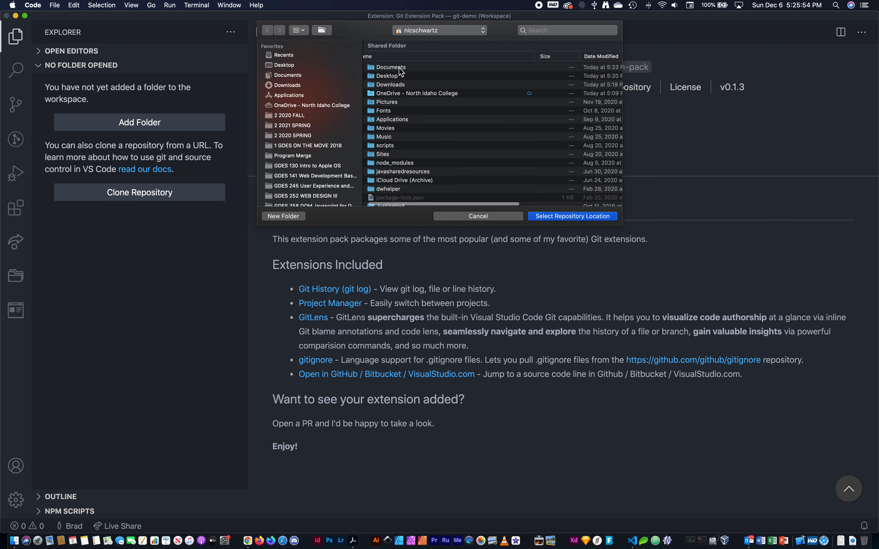
{"action": "left_click", "coordinate": [395, 68]}
{"action": "double_click", "coordinate": [398, 71]}
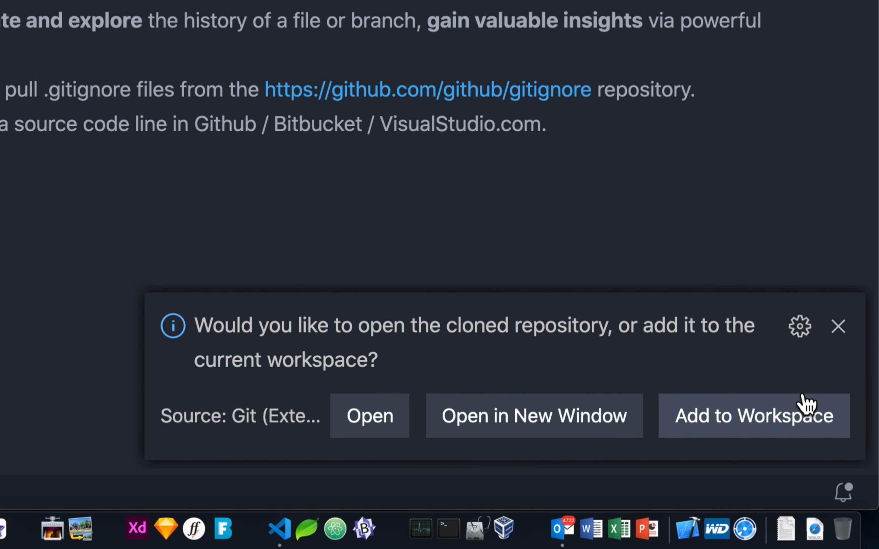
{"action": "left_click", "coordinate": [764, 419]}
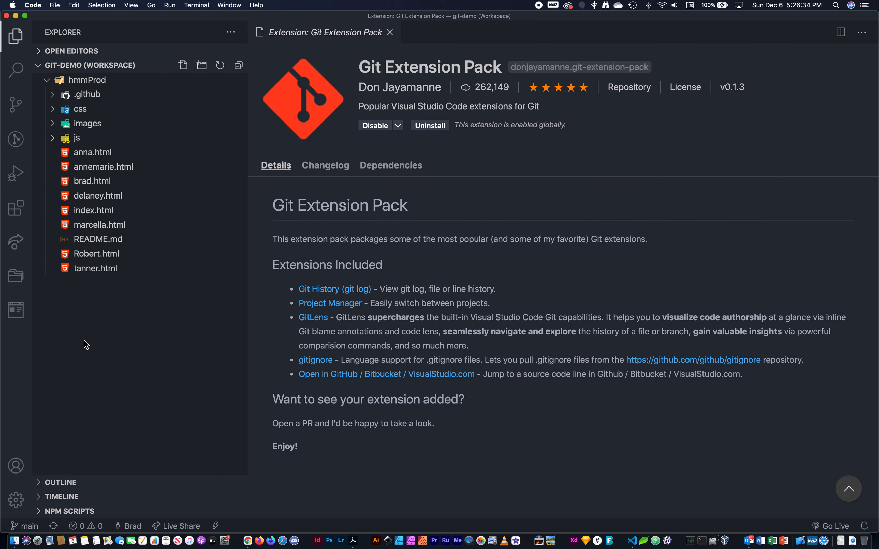
Step: Compare the hmmProd file list on GitHub with the cloned files in the Visual Studio Code workspace
{"action": "key", "text": "super+Tab"}
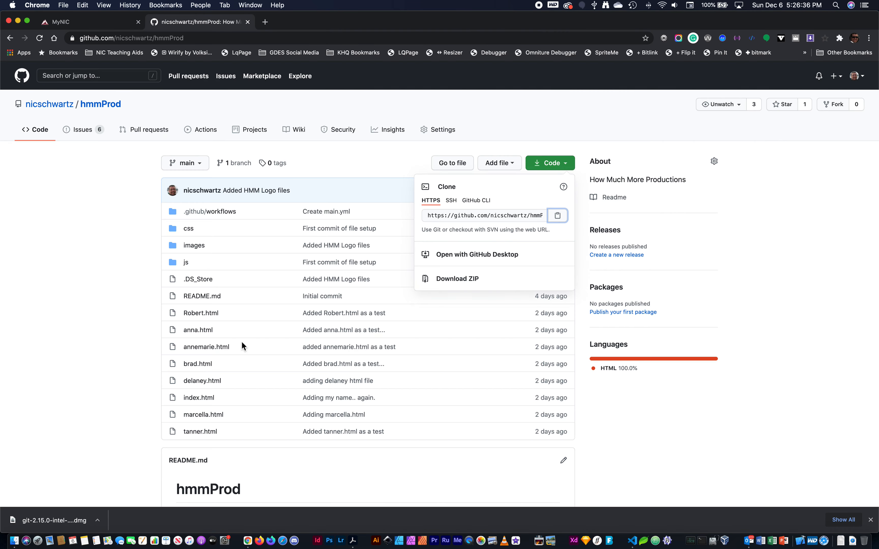
{"action": "left_click", "coordinate": [86, 240]}
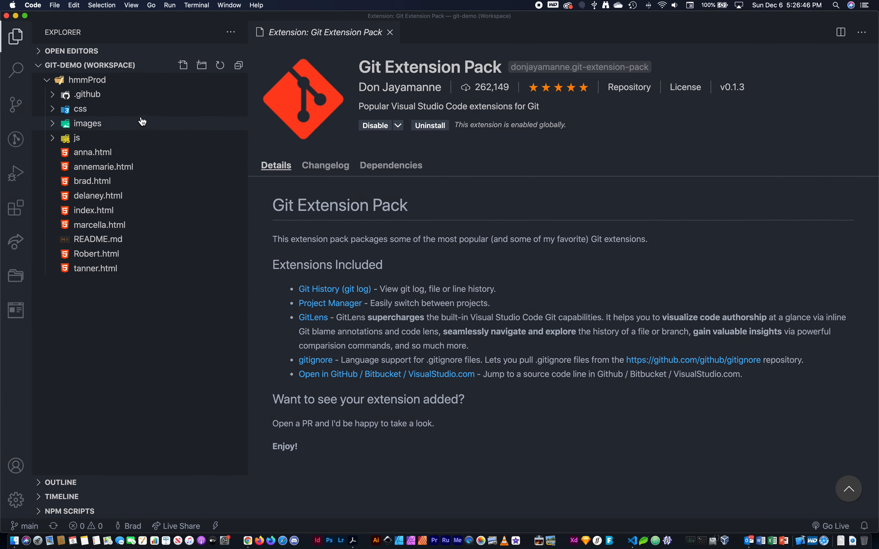
{"action": "left_click", "coordinate": [118, 439]}
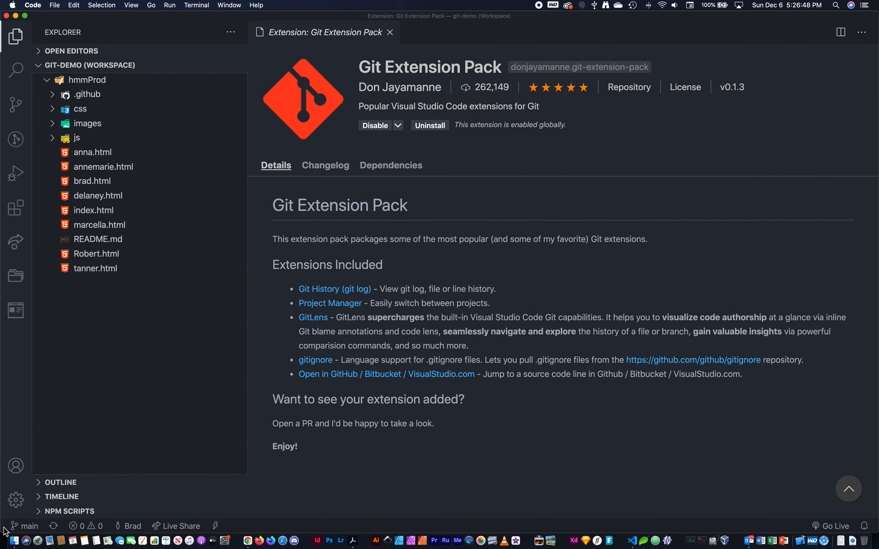
Step: Open README.md and add a third line reading "Git repository address is:" followed by the copied repository URL
{"action": "double_click", "coordinate": [89, 240]}
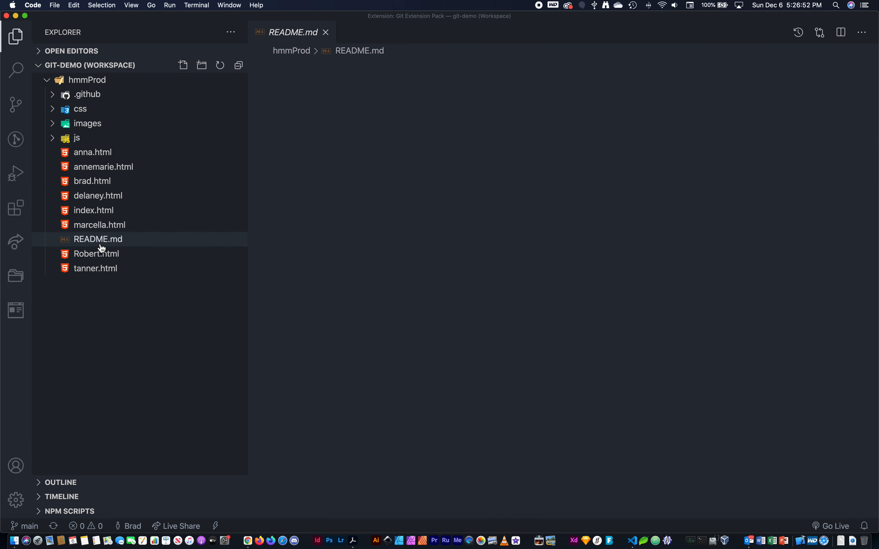
{"action": "left_click", "coordinate": [436, 99]}
{"action": "key", "text": "Return"}
{"action": "key", "text": "Return"}
{"action": "key", "text": "BackSpace"}
{"action": "type", "text": "Gi"}
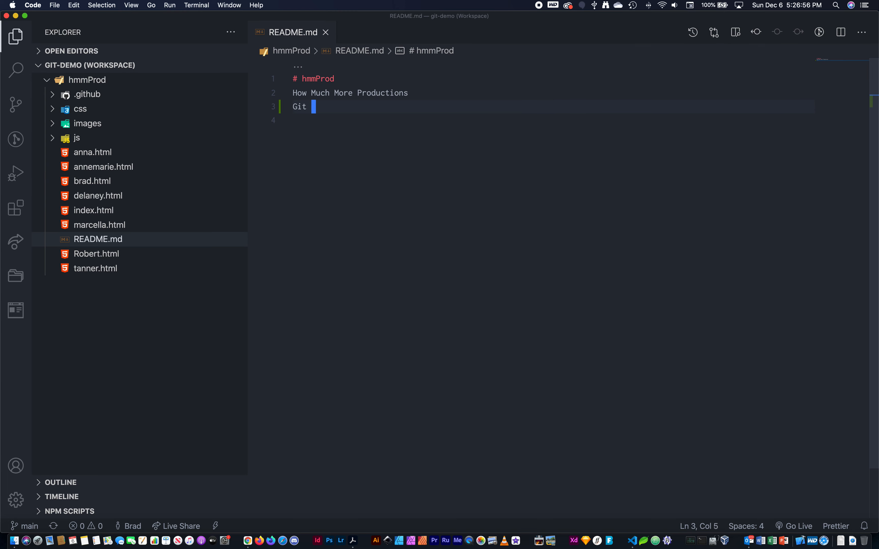
{"action": "type", "text": "t repositor"}
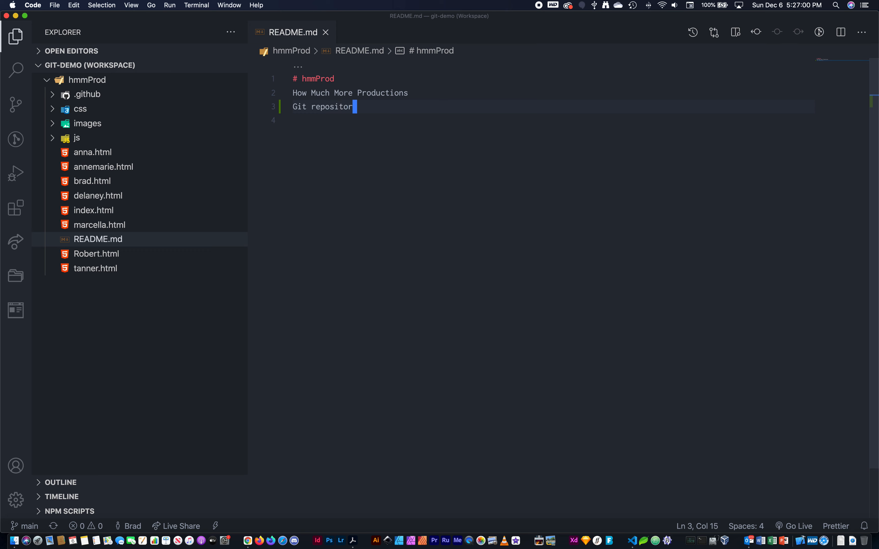
{"action": "type", "text": "y address is:"}
{"action": "type", "text": "https://github.com/nicschwartz/hmmProd.git"}
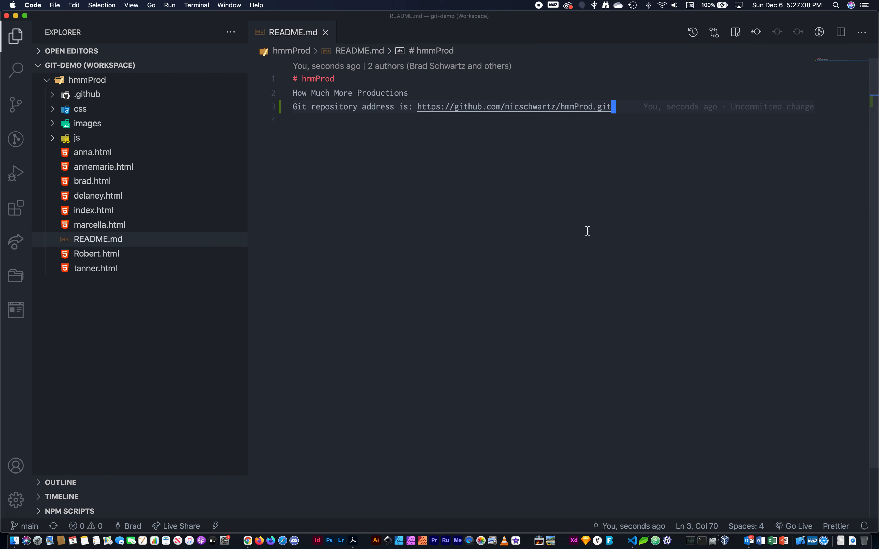
Step: Close README.md and examine the list of changes in source control
{"action": "left_click", "coordinate": [325, 32]}
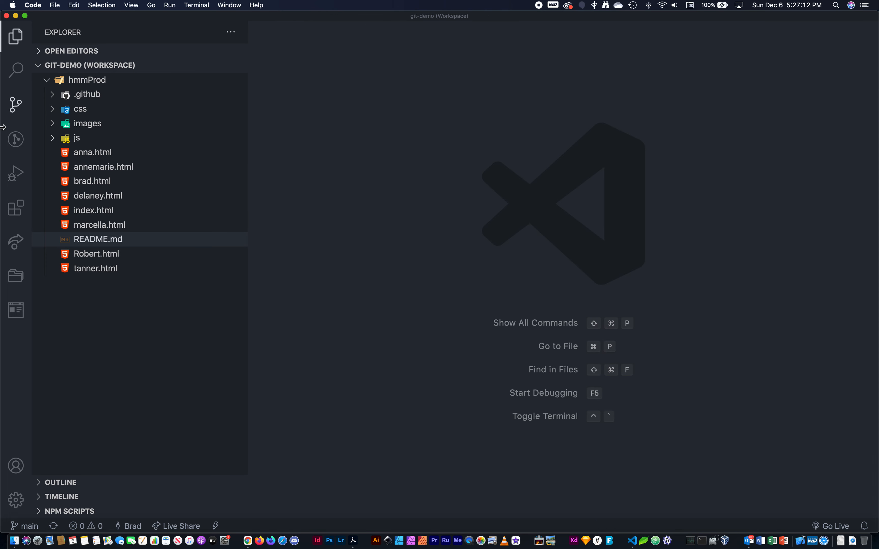
{"action": "left_click", "coordinate": [13, 113]}
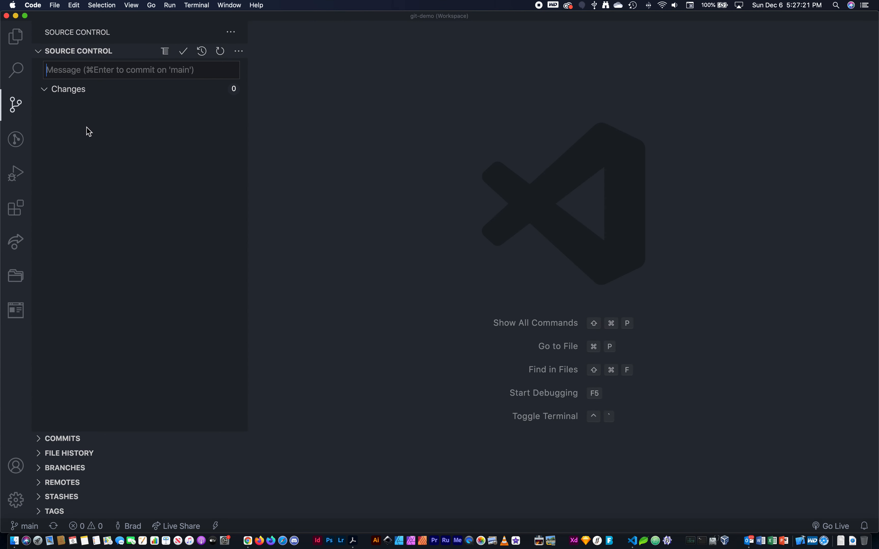
{"action": "left_click", "coordinate": [82, 125]}
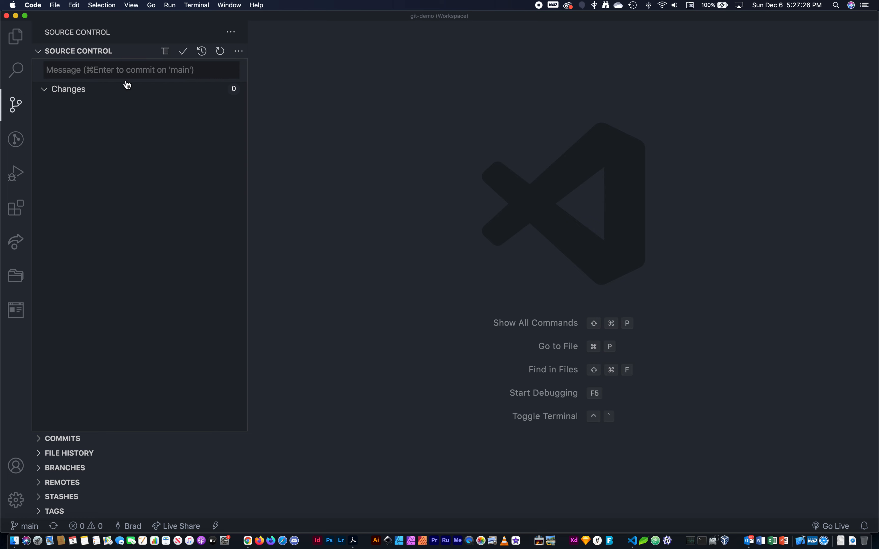
Step: Reopen README.md from the file explorer and place the cursor before "repository" in the third line
{"action": "left_click", "coordinate": [16, 36]}
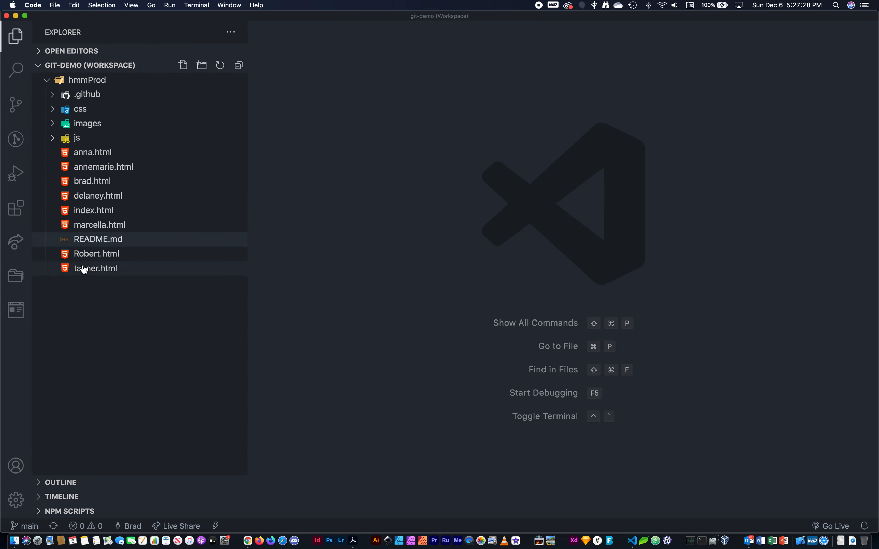
{"action": "left_click", "coordinate": [95, 239]}
{"action": "left_click", "coordinate": [311, 106]}
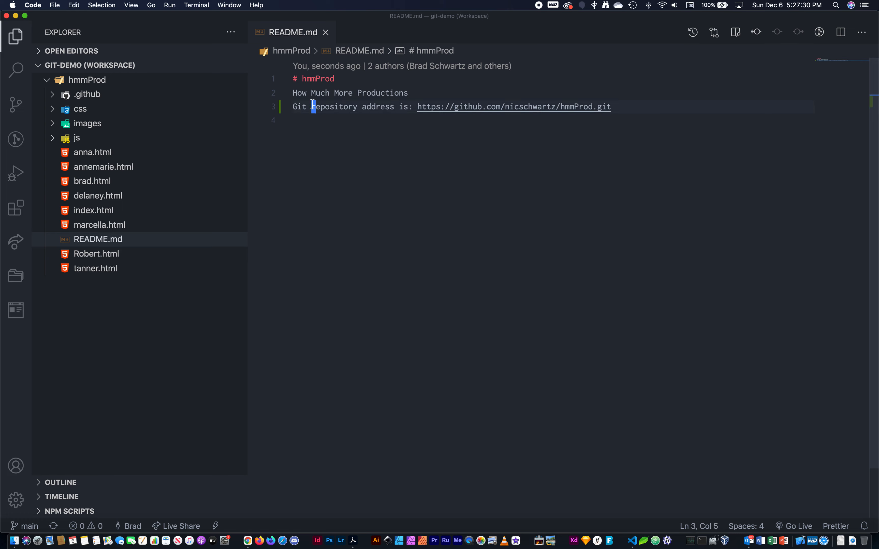